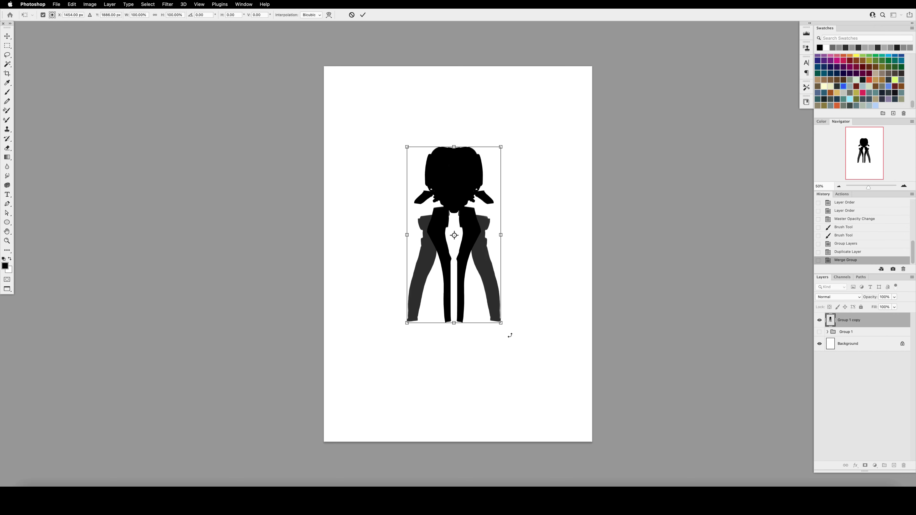
# Step: Warp the merged silhouette, bowing its top edge upward and pulling its corners outward
pyautogui.moveTo(367, 123); pyautogui.dragTo(556, 380)
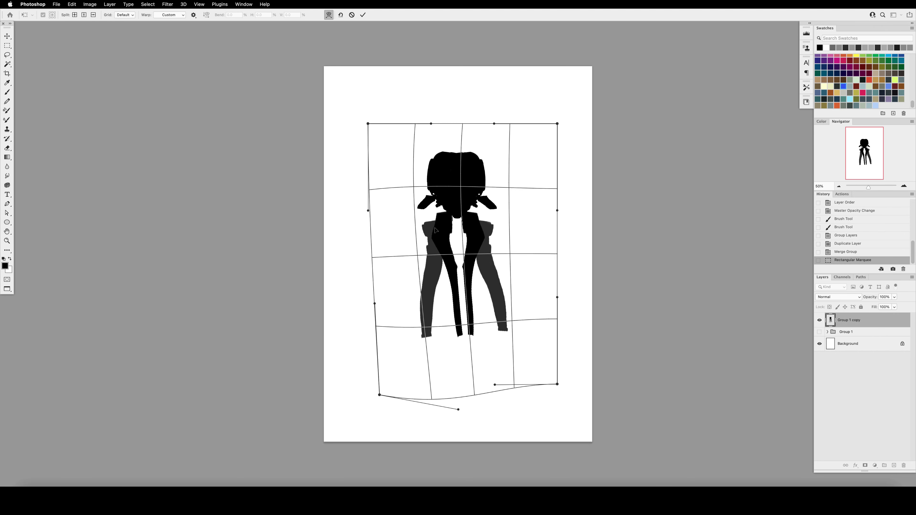
pyautogui.moveTo(435, 230); pyautogui.dragTo(485, 127)
pyautogui.moveTo(557, 384); pyautogui.dragTo(591, 410)
pyautogui.moveTo(368, 123); pyautogui.dragTo(369, 134)
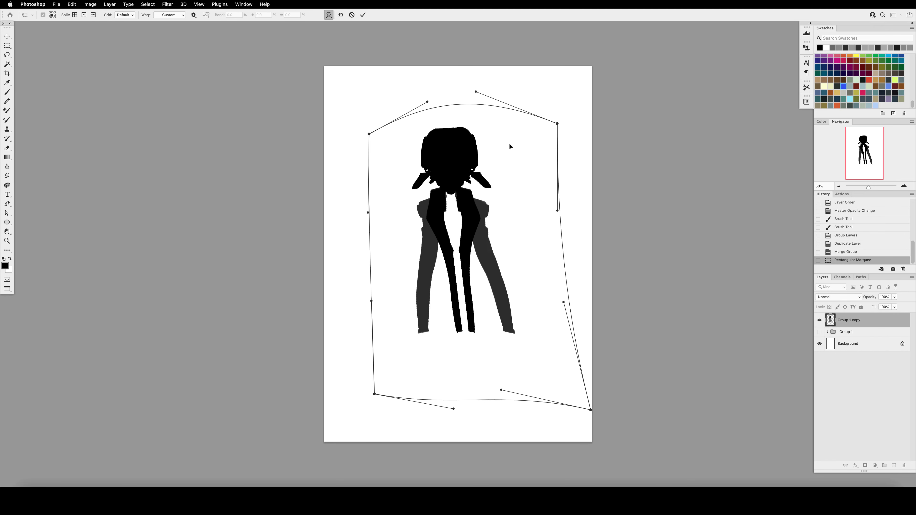
pyautogui.press('Return')
pyautogui.press('h')
# Step: Liquify the figure to push the legs apart and round off the head's top-left
pyautogui.press('e')
pyautogui.press('super+shift+x')
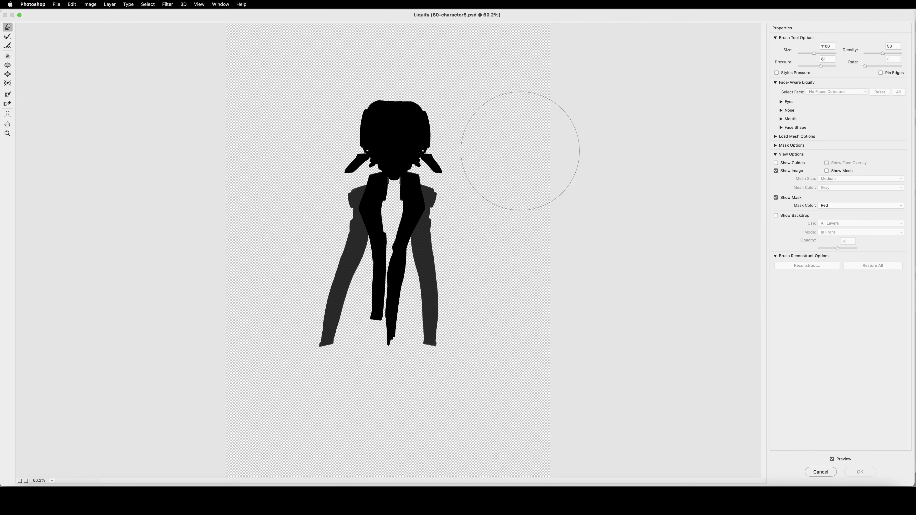
pyautogui.moveTo(317, 283); pyautogui.dragTo(310, 285)
pyautogui.moveTo(432, 318); pyautogui.dragTo(460, 323)
pyautogui.press('[')
pyautogui.press('[')
pyautogui.press('[')
pyautogui.moveTo(367, 92)
pyautogui.mouseDown()
pyautogui.moveTo(434, 107)
pyautogui.moveTo(362, 118)
pyautogui.mouseUp()
pyautogui.press('Return')
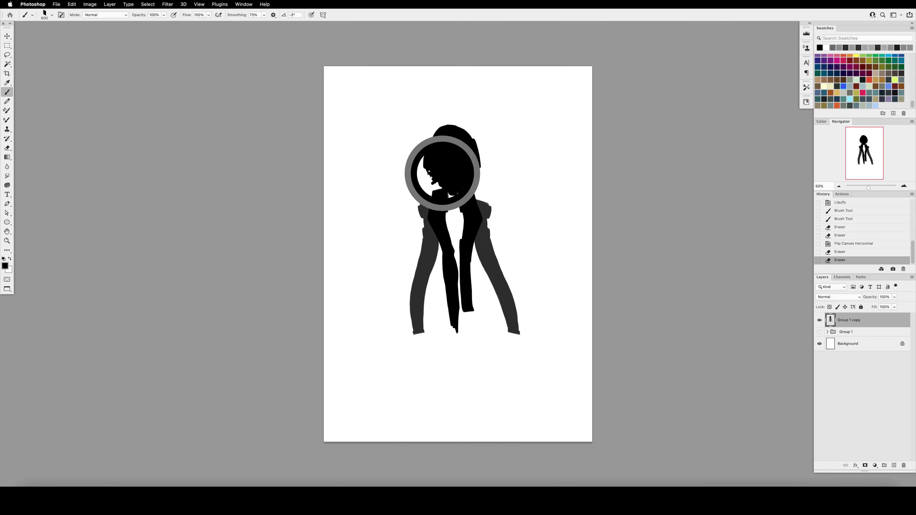
# Step: Paint the grey arms and centre strip solid black and merge the figure layers
pyautogui.moveTo(473, 178)
pyautogui.mouseDown()
pyautogui.moveTo(488, 183)
pyautogui.moveTo(426, 183)
pyautogui.moveTo(432, 179)
pyautogui.mouseUp()
pyautogui.hotkey('shift', 'h')
pyautogui.press('e')
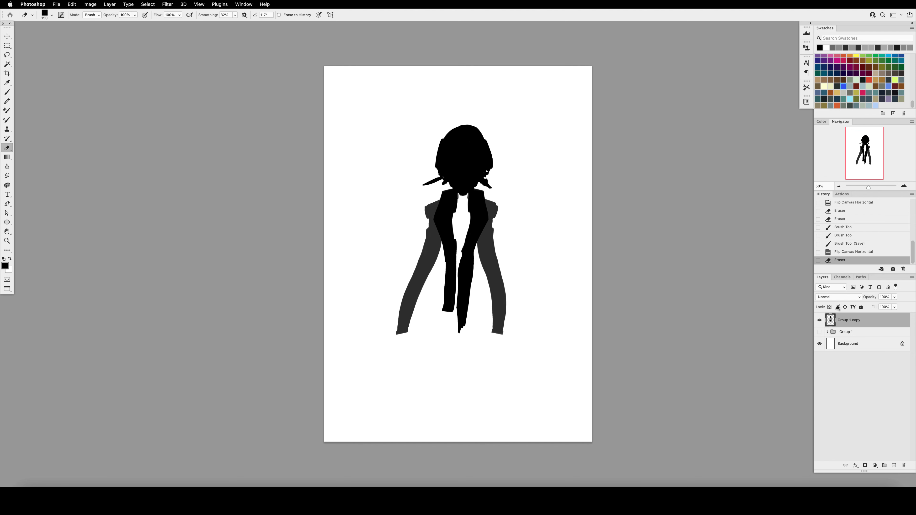
pyautogui.moveTo(853, 326); pyautogui.dragTo(853, 338)
pyautogui.hotkey('ctrl', 'e')
pyautogui.press('b')
pyautogui.moveTo(469, 198); pyautogui.dragTo(461, 278)
pyautogui.moveTo(459, 331); pyautogui.dragTo(473, 245)
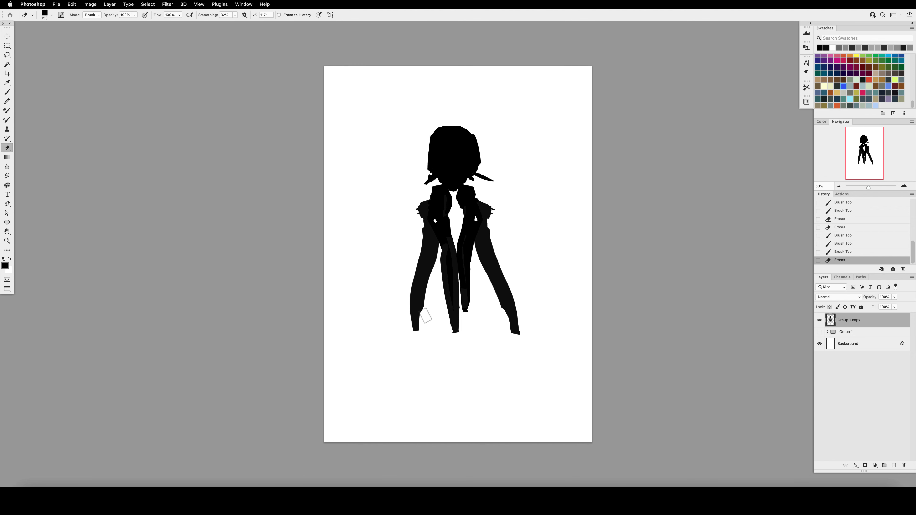
# Step: Darken the right arm and erase the shoulder protrusions and the streak beside the head
pyautogui.press('b')
pyautogui.moveTo(485, 218); pyautogui.dragTo(489, 253)
pyautogui.press('e')
pyautogui.moveTo(493, 209); pyautogui.dragTo(490, 206)
pyautogui.press('b')
pyautogui.moveTo(418, 209)
pyautogui.mouseDown()
pyautogui.moveTo(492, 203)
pyautogui.moveTo(414, 205)
pyautogui.moveTo(491, 207)
pyautogui.moveTo(420, 212)
pyautogui.moveTo(447, 197)
pyautogui.mouseUp()
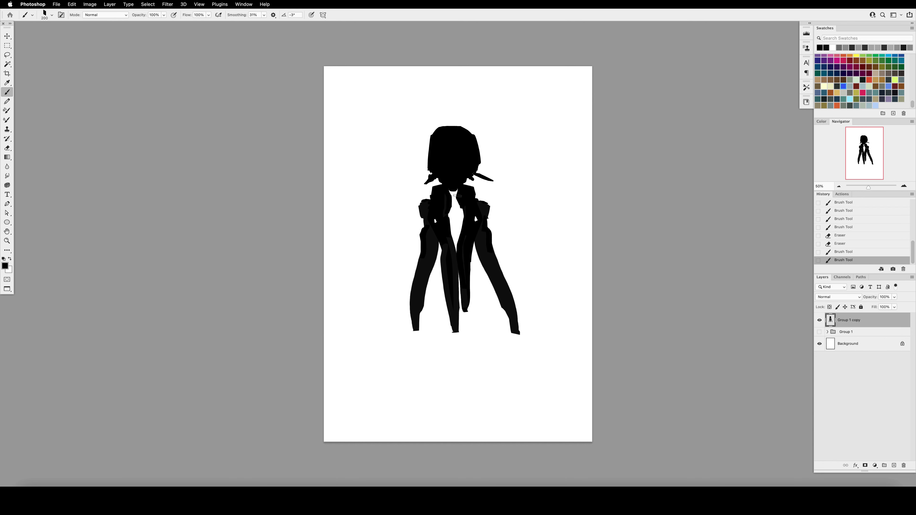
pyautogui.press('e')
pyautogui.moveTo(493, 180)
pyautogui.mouseDown()
pyautogui.moveTo(475, 176)
pyautogui.moveTo(401, 202)
pyautogui.mouseUp()
pyautogui.press('b')
# Step: Save the document and flip the canvas horizontally, adding a stroke on the mirrored figure
pyautogui.press('super+s')
pyautogui.press('super+shift+h')
pyautogui.click(464, 147)
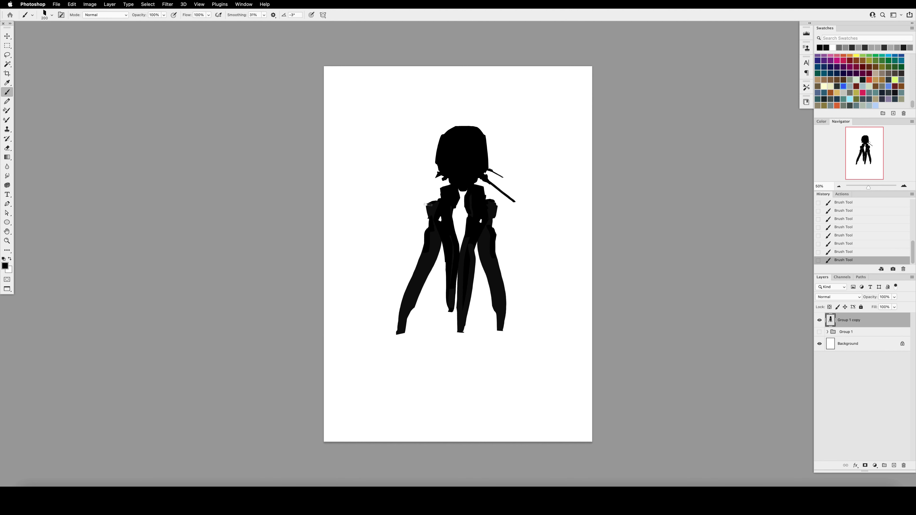
pyautogui.press('e')
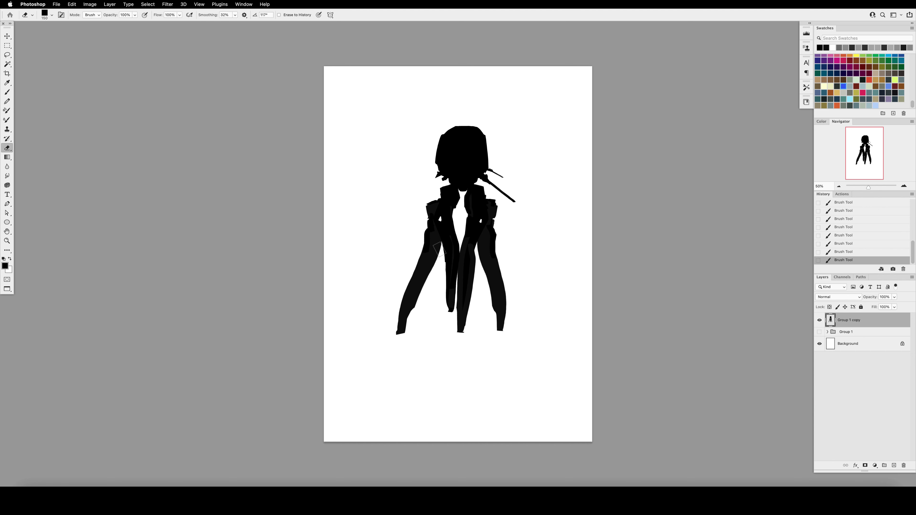
pyautogui.press('b')
# Step: Darken the edges of the right, middle and inner left legs with black strokes
pyautogui.moveTo(481, 253); pyautogui.dragTo(495, 306)
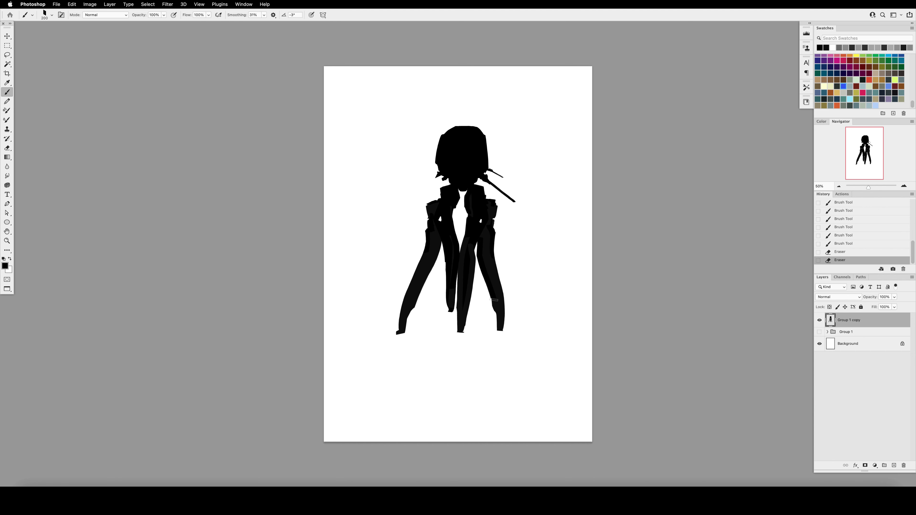
pyautogui.moveTo(475, 258); pyautogui.dragTo(462, 334)
pyautogui.moveTo(456, 211); pyautogui.dragTo(443, 262)
pyautogui.moveTo(451, 259); pyautogui.dragTo(452, 311)
pyautogui.press('e')
pyautogui.press('b')
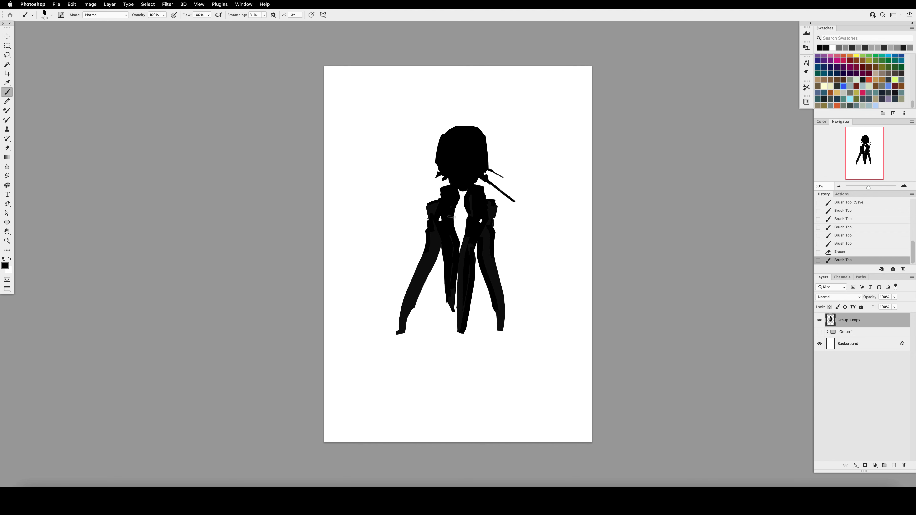
pyautogui.moveTo(490, 228); pyautogui.dragTo(492, 233)
pyautogui.moveTo(491, 231); pyautogui.dragTo(490, 269)
# Step: Trim the left foot tip, touch up the right foot and tidy both leg edges
pyautogui.press('e')
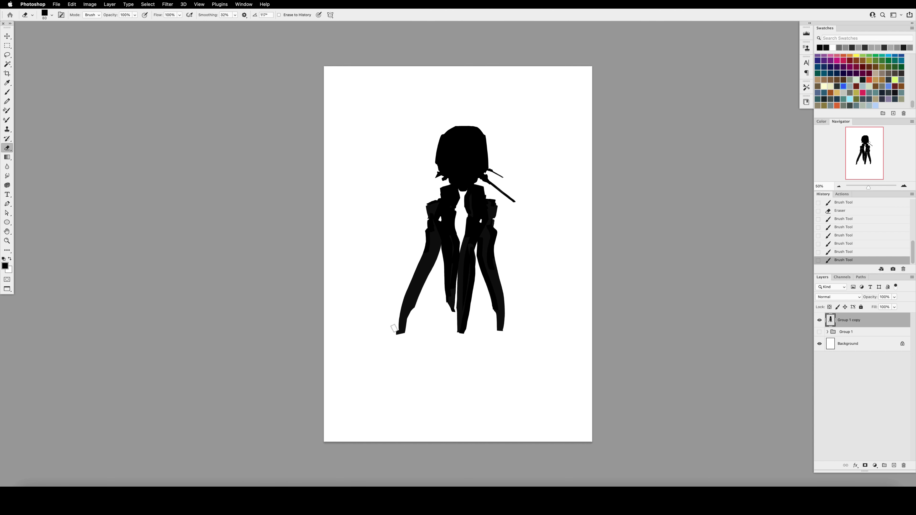
pyautogui.moveTo(397, 326); pyautogui.dragTo(405, 338)
pyautogui.moveTo(403, 330); pyautogui.dragTo(405, 332)
pyautogui.press('b')
pyautogui.moveTo(503, 290); pyautogui.dragTo(504, 306)
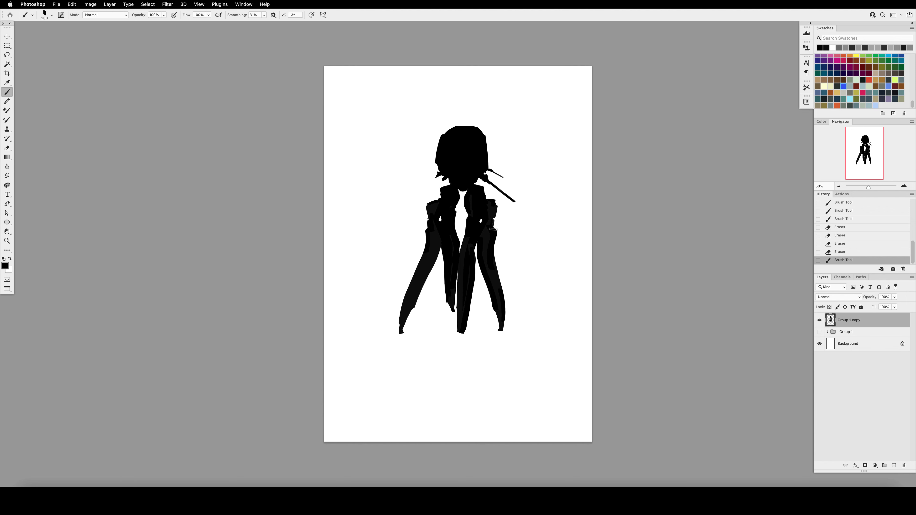
pyautogui.moveTo(485, 233); pyautogui.dragTo(487, 235)
pyautogui.moveTo(425, 231); pyautogui.dragTo(425, 238)
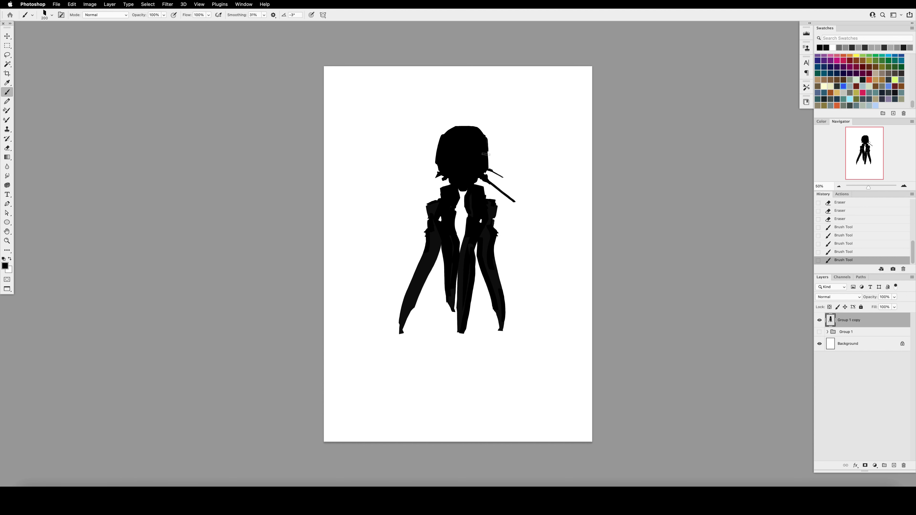
# Step: Add a new layer clipped to the silhouette and choose a mid grey paint colour
pyautogui.press('h')
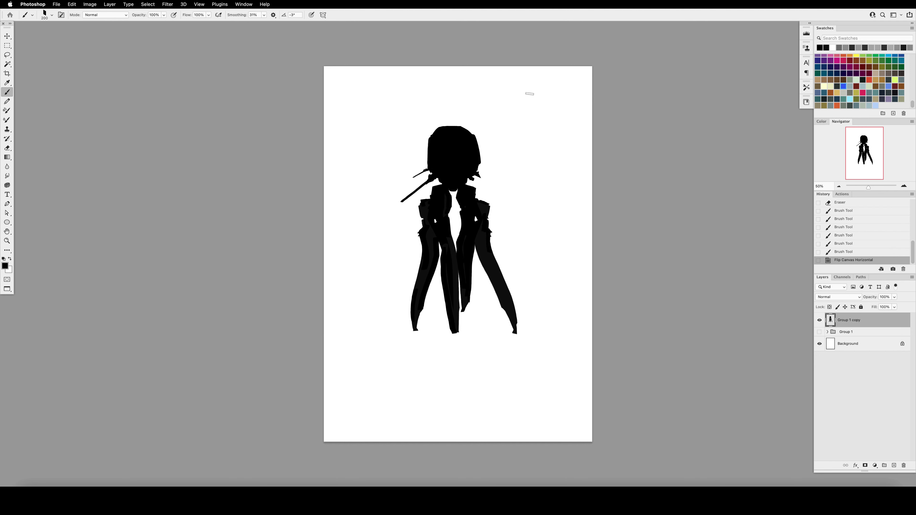
pyautogui.click(894, 465)
pyautogui.hotkey('ctrl', 'alt', 'g')
pyautogui.click(5, 266)
pyautogui.click(423, 112)
pyautogui.click(451, 137)
# Step: Undo the first grey head strokes and turn on vertical Paint Symmetry
pyautogui.moveTo(451, 138); pyautogui.dragTo(454, 140)
pyautogui.click(458, 158)
pyautogui.hotkey('ctrl', 'z')
pyautogui.hotkey('ctrl', 'z')
pyautogui.click(323, 15)
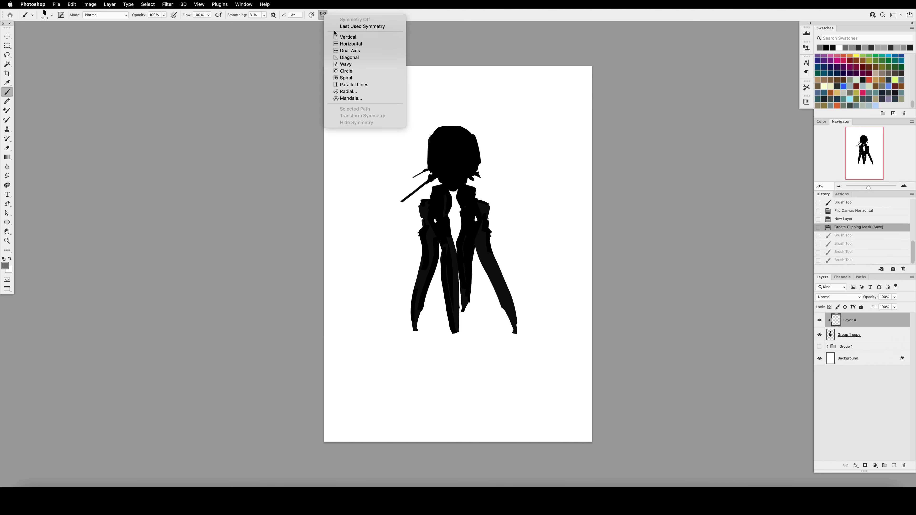
pyautogui.click(352, 35)
pyautogui.click(346, 14)
pyautogui.click(323, 14)
# Step: Paint grey over the head symmetrically, then clear the grey layer to start over
pyautogui.click(323, 15)
pyautogui.moveTo(440, 134)
pyautogui.mouseDown()
pyautogui.moveTo(474, 170)
pyautogui.moveTo(438, 172)
pyautogui.moveTo(452, 155)
pyautogui.moveTo(467, 173)
pyautogui.moveTo(457, 184)
pyautogui.moveTo(470, 171)
pyautogui.moveTo(453, 180)
pyautogui.mouseUp()
pyautogui.press('e')
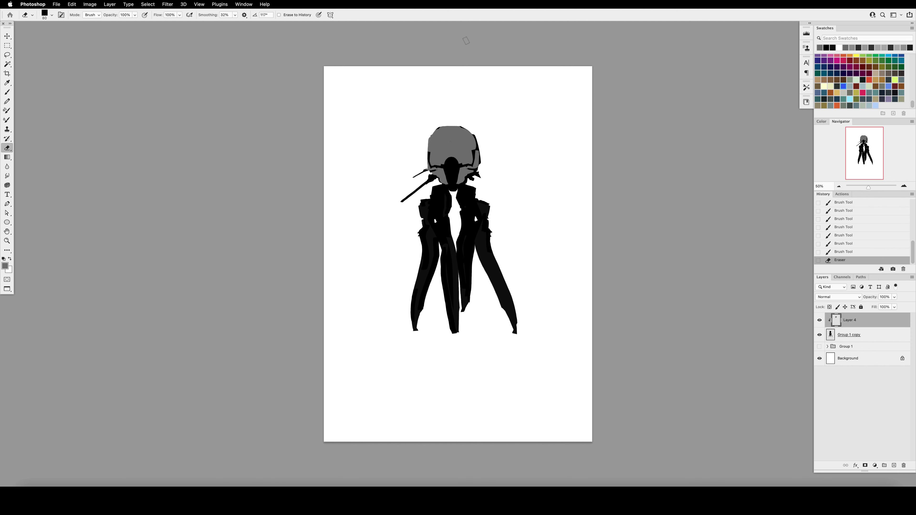
pyautogui.press('b')
pyautogui.click(453, 154)
pyautogui.hotkey('ctrl', 'a')
pyautogui.press('Delete')
pyautogui.hotkey('ctrl', 'd')
# Step: Add fine grey face details with a smaller brush and cover the dark V lines on the head
pyautogui.click(451, 170)
pyautogui.press('[')
pyautogui.press('[')
pyautogui.press('[')
pyautogui.press('[')
pyautogui.press('[')
pyautogui.moveTo(443, 169); pyautogui.dragTo(451, 167)
pyautogui.moveTo(451, 166); pyautogui.dragTo(460, 170)
pyautogui.moveTo(447, 176); pyautogui.dragTo(463, 166)
pyautogui.press('e')
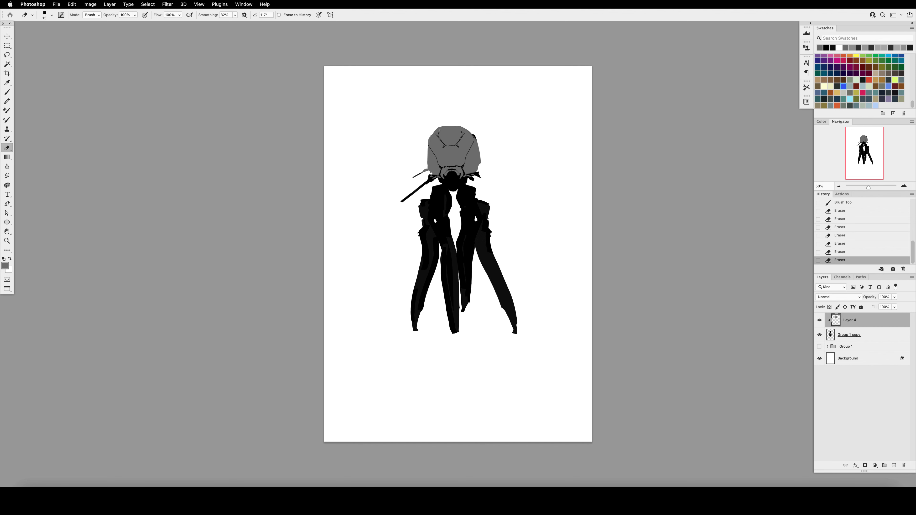
pyautogui.press('b')
pyautogui.moveTo(438, 130); pyautogui.dragTo(463, 138)
pyautogui.press('e')
# Step: Paint grey over the chest and both arms, carving black seams into the plating
pyautogui.press('b')
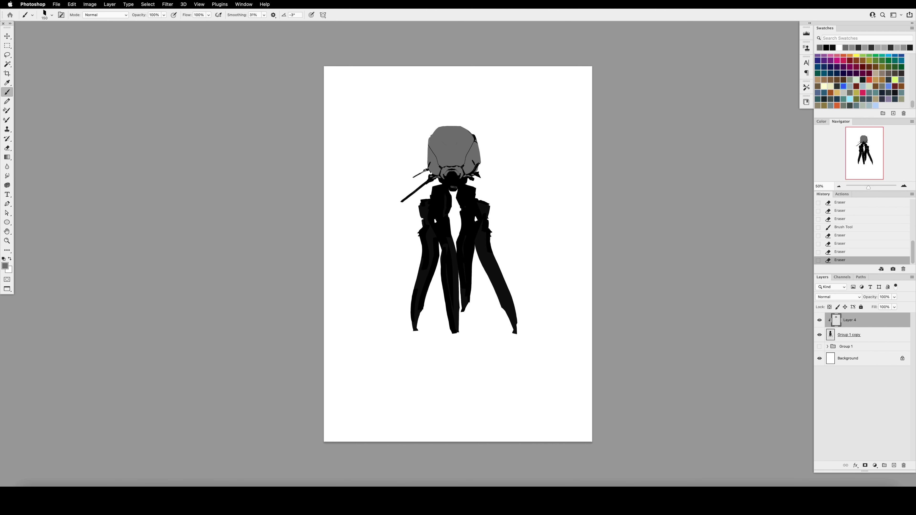
pyautogui.press('[')
pyautogui.press('[')
pyautogui.moveTo(433, 188); pyautogui.dragTo(445, 201)
pyautogui.moveTo(456, 185)
pyautogui.mouseDown()
pyautogui.moveTo(475, 204)
pyautogui.moveTo(442, 224)
pyautogui.mouseUp()
pyautogui.moveTo(465, 212); pyautogui.dragTo(477, 235)
pyautogui.moveTo(433, 221)
pyautogui.mouseDown()
pyautogui.moveTo(439, 236)
pyautogui.moveTo(475, 224)
pyautogui.mouseUp()
pyautogui.press('e')
pyautogui.moveTo(444, 182); pyautogui.dragTo(460, 186)
pyautogui.press('b')
pyautogui.moveTo(435, 216); pyautogui.dragTo(440, 224)
# Step: Erase around the chin and retouch the head and chest plating
pyautogui.press('e')
pyautogui.moveTo(447, 173); pyautogui.dragTo(456, 182)
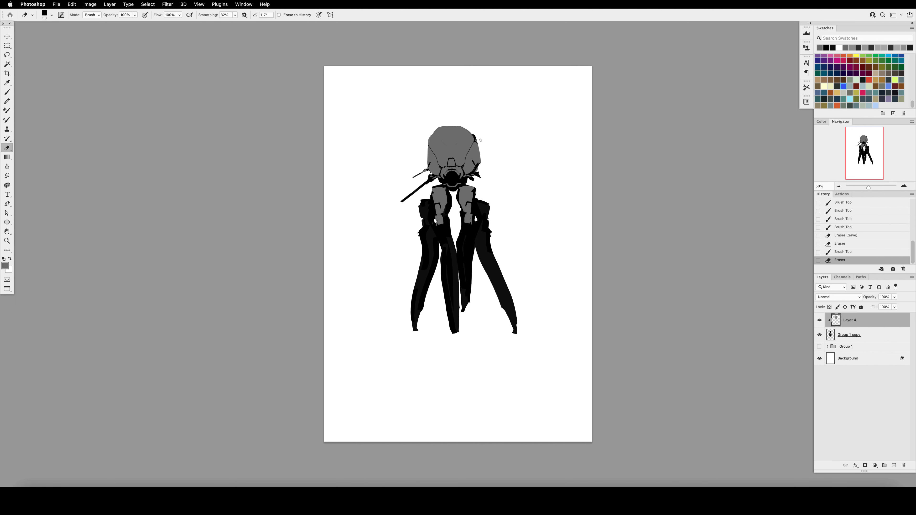
pyautogui.moveTo(474, 135); pyautogui.dragTo(476, 151)
pyautogui.moveTo(429, 146); pyautogui.dragTo(431, 153)
pyautogui.press('b')
pyautogui.press('e')
pyautogui.moveTo(469, 204)
pyautogui.mouseDown()
pyautogui.moveTo(473, 218)
pyautogui.moveTo(461, 201)
pyautogui.mouseUp()
pyautogui.moveTo(459, 187); pyautogui.dragTo(460, 203)
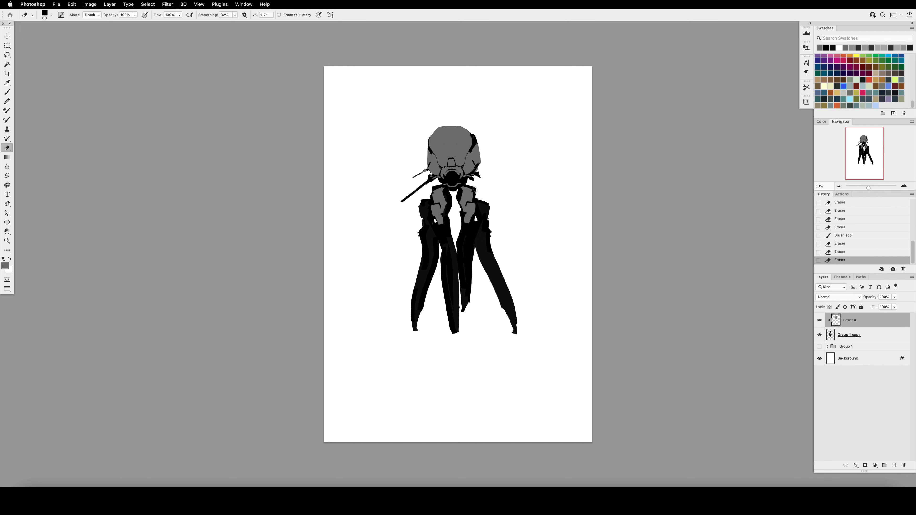
pyautogui.press('b')
pyautogui.press('super+a')
pyautogui.press('super+d')
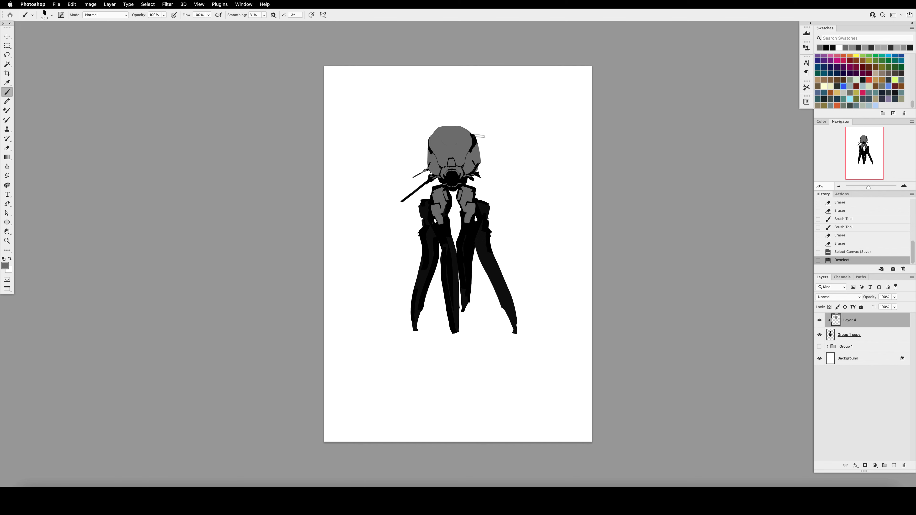
# Step: Enlarge the brush and paint grey over the inner and outer legs
pyautogui.press('e')
pyautogui.press('b')
pyautogui.press(']')
pyautogui.press(']')
pyautogui.moveTo(469, 221)
pyautogui.mouseDown()
pyautogui.moveTo(467, 300)
pyautogui.moveTo(453, 332)
pyautogui.moveTo(506, 324)
pyautogui.mouseUp()
pyautogui.moveTo(427, 227); pyautogui.dragTo(418, 325)
# Step: Erase grey at the left inner hip and right inner leg, then cover the black hip patches with grey
pyautogui.press('e')
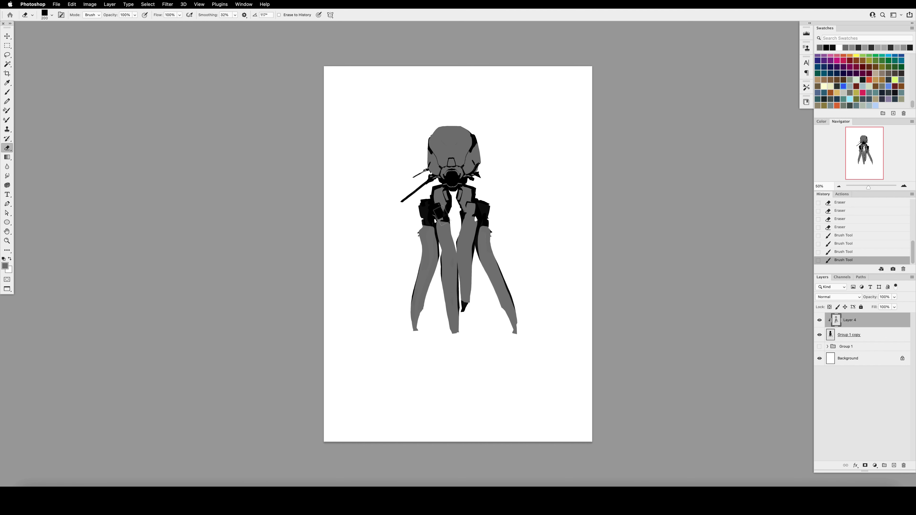
pyautogui.moveTo(436, 221); pyautogui.dragTo(444, 231)
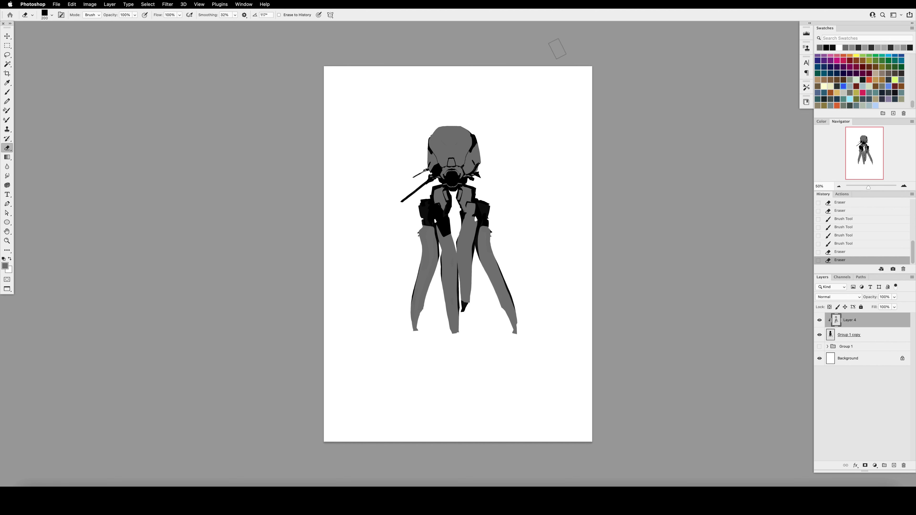
pyautogui.click(466, 228)
pyautogui.click(466, 220)
pyautogui.press('b')
pyautogui.moveTo(441, 233)
pyautogui.mouseDown()
pyautogui.moveTo(440, 210)
pyautogui.moveTo(468, 206)
pyautogui.moveTo(440, 206)
pyautogui.moveTo(438, 242)
pyautogui.mouseUp()
pyautogui.press('e')
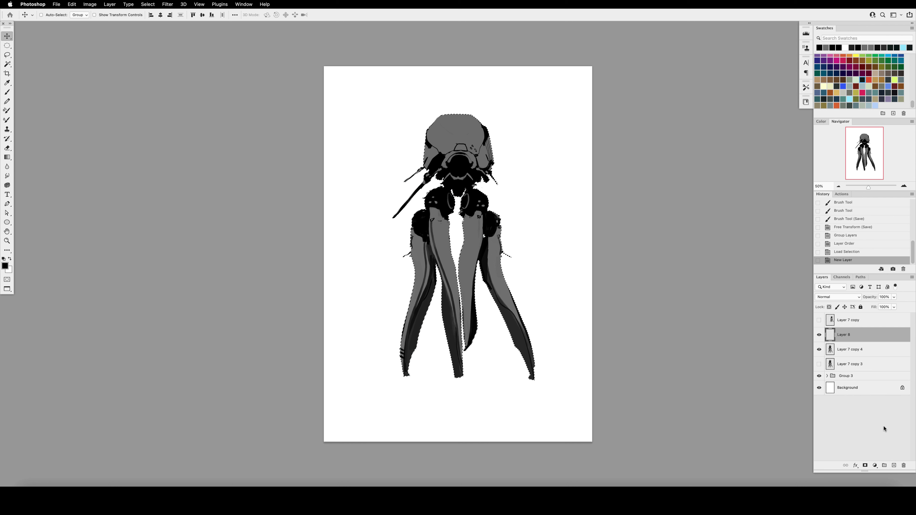
# Step: Fill the figure with near-black, set it to Multiply at 90% opacity, and smudge its edges
pyautogui.hotkey('alt', 'BackSpace')
pyautogui.press('super+d')
pyautogui.hotkey('shift', 'alt', 'm')
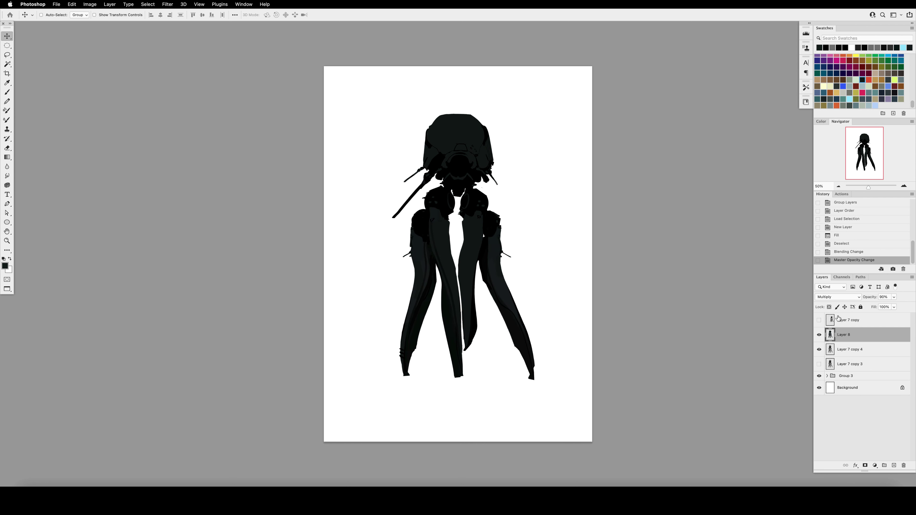
pyautogui.press('9')
pyautogui.moveTo(852, 350); pyautogui.dragTo(903, 466)
pyautogui.press('r')
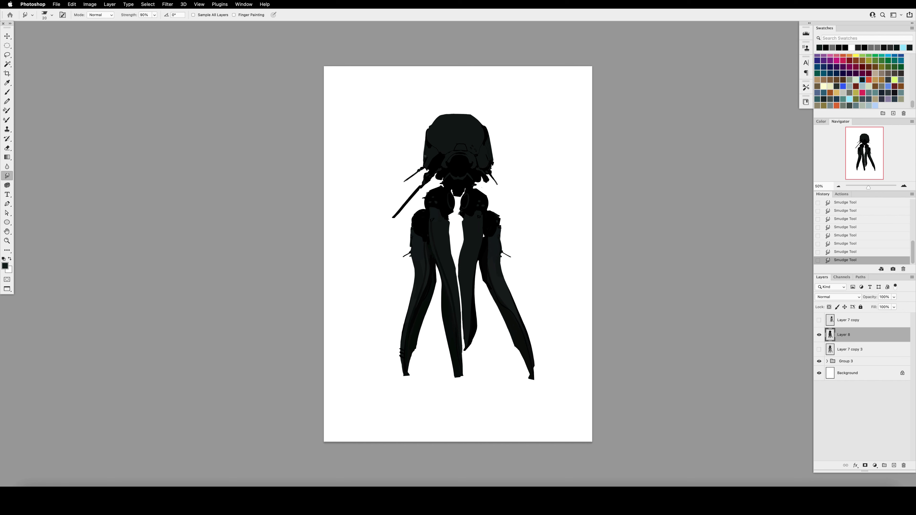
# Step: Touch up the silhouette with brush and eraser strokes, undoing one stray erase
pyautogui.press('h')
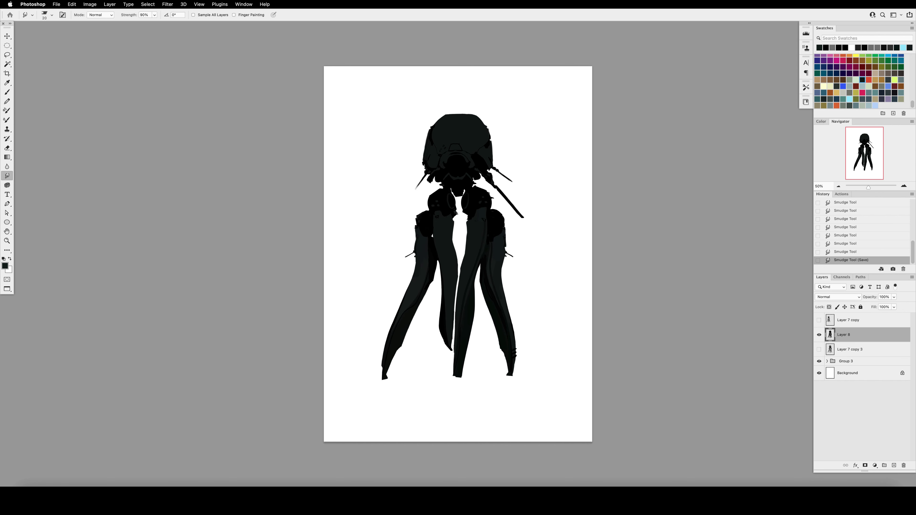
pyautogui.press('b')
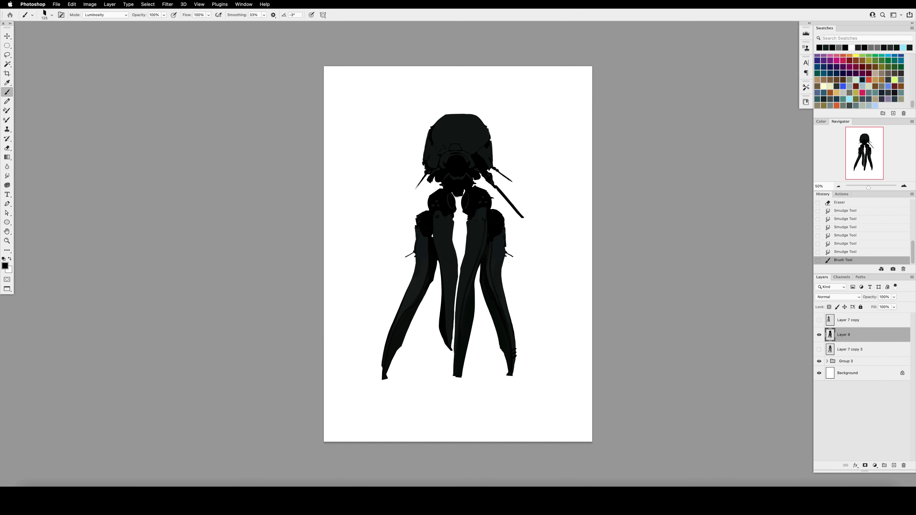
pyautogui.press('e')
pyautogui.press('b')
pyautogui.press('super+z')
pyautogui.hotkey('ctrl', 'shift', 'h')
# Step: Trim the side spike's tip with Polygonal Lasso and Delete, save, and smudge the cut edge
pyautogui.press('l')
pyautogui.click(398, 222)
pyautogui.press('Delete')
pyautogui.press('super+d')
pyautogui.click(395, 217)
pyautogui.press('Delete')
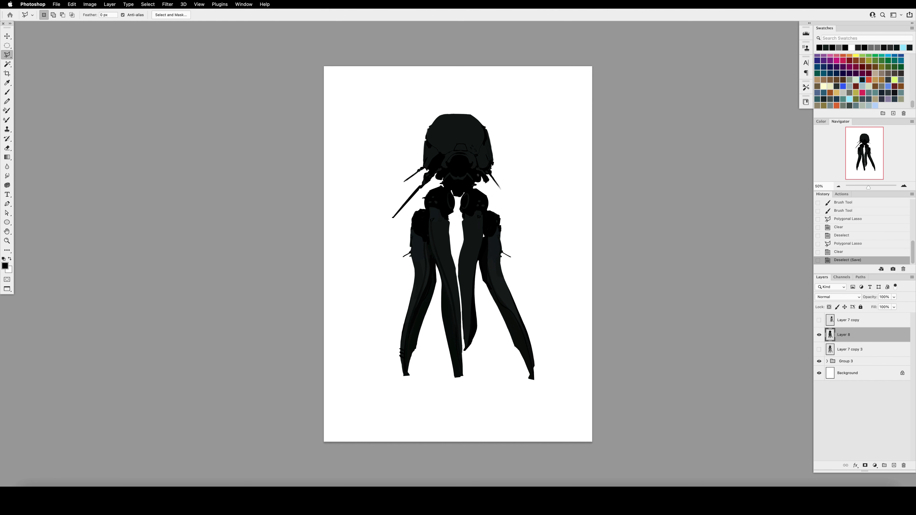
pyautogui.press('super+d')
pyautogui.press('super+s')
pyautogui.press('r')
pyautogui.moveTo(395, 217); pyautogui.dragTo(392, 218)
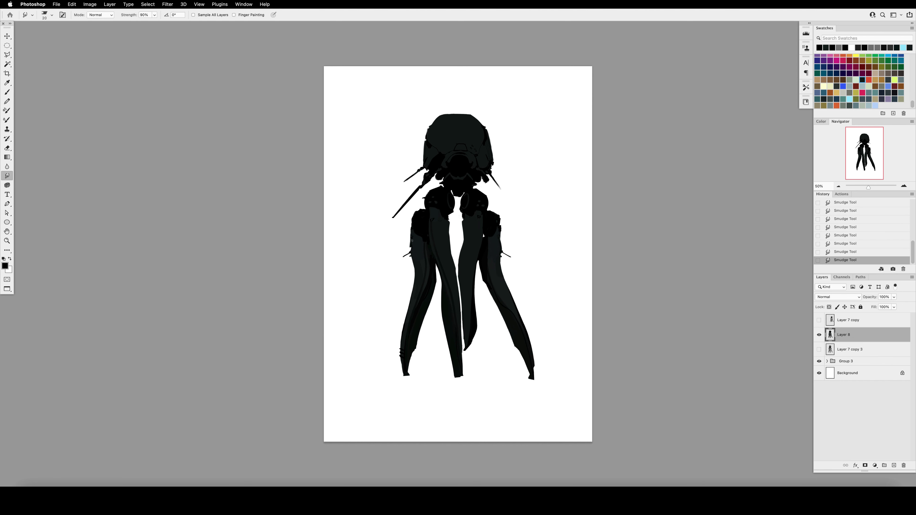
pyautogui.hotkey('ctrl', 'shift', 'h')
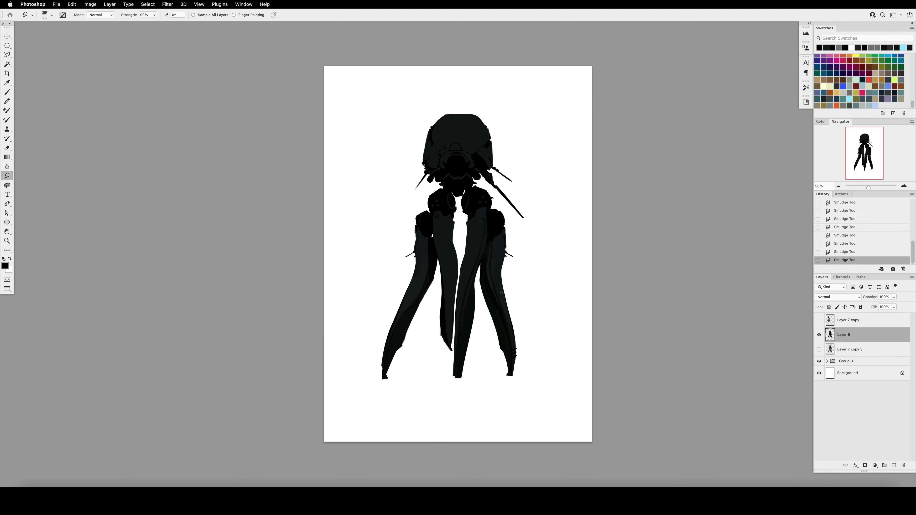
# Step: On new Layer 9, paint the head dome dark red inside the figure's selection with vertical symmetry
pyautogui.click(895, 469)
pyautogui.press('b')
pyautogui.keyDown('ctrl'); pyautogui.click(830, 349); pyautogui.keyUp('ctrl')
pyautogui.moveTo(468, 152); pyautogui.dragTo(475, 132)
pyautogui.click(322, 14)
pyautogui.click(335, 32)
pyautogui.press('Return')
pyautogui.moveTo(471, 165)
pyautogui.mouseDown()
pyautogui.moveTo(463, 153)
pyautogui.moveTo(484, 153)
pyautogui.moveTo(438, 145)
pyautogui.moveTo(492, 129)
pyautogui.moveTo(451, 186)
pyautogui.moveTo(457, 190)
pyautogui.mouseUp()
pyautogui.press('F5')
pyautogui.press('F5')
pyautogui.click(463, 153)
pyautogui.press('.')
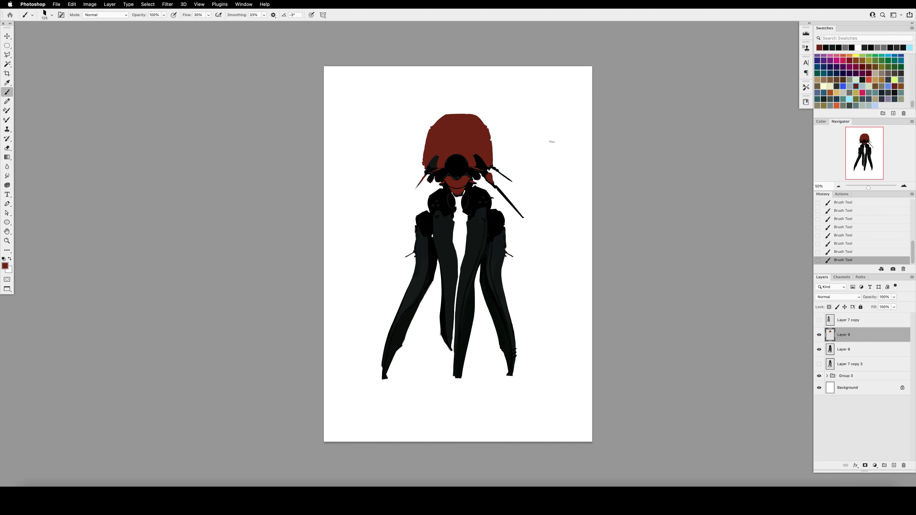
# Step: Set Layer 9's opacity to 80%
pyautogui.press('v')
pyautogui.press('5')
pyautogui.press('e')
pyautogui.hotkey('ctrl', 'z')
pyautogui.press('v')
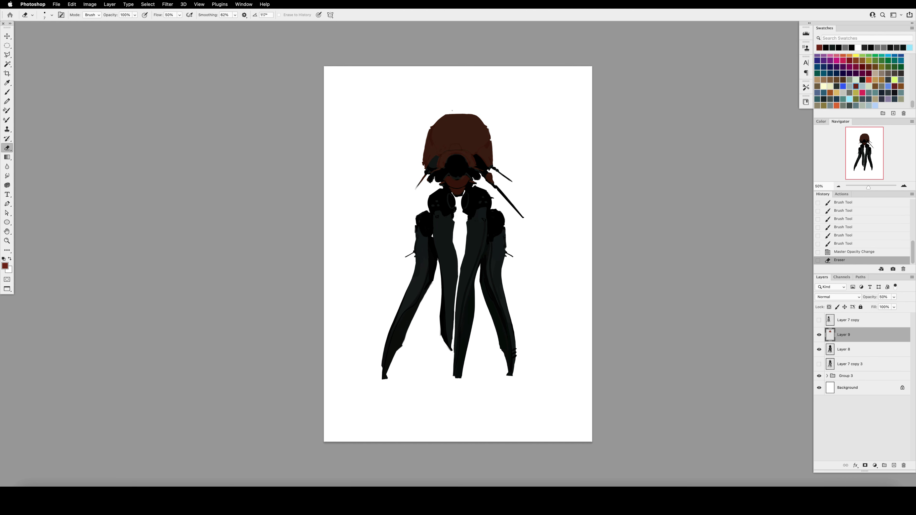
pyautogui.press('8')
pyautogui.press('e')
# Step: Erase stray red along the head dome's edge and change the symmetry setting
pyautogui.click(456, 147)
pyautogui.click(487, 185)
pyautogui.click(487, 184)
pyautogui.click(488, 186)
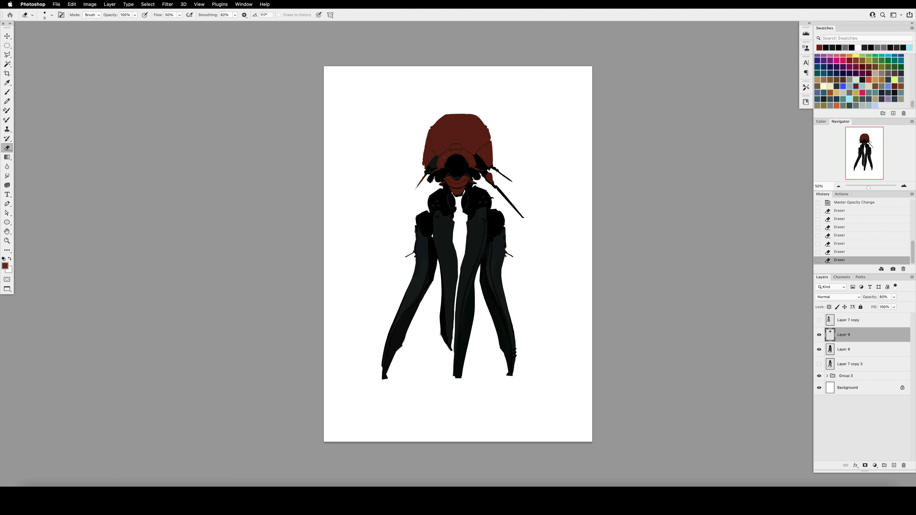
pyautogui.click(331, 14)
pyautogui.click(346, 17)
# Step: Add and erase small red marks on the head, using a slightly larger eraser
pyautogui.press('b')
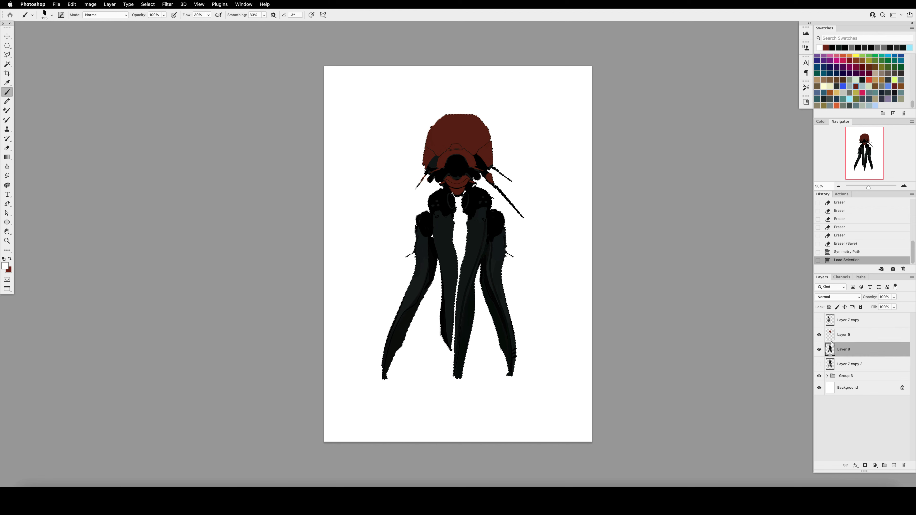
pyautogui.click(485, 146)
pyautogui.press('e')
pyautogui.click(432, 149)
pyautogui.press(']')
pyautogui.click(487, 145)
pyautogui.click(487, 145)
pyautogui.click(482, 160)
# Step: Continue refining the head's red with alternating small brush and eraser touches
pyautogui.press('b')
pyautogui.click(481, 160)
pyautogui.press('e')
pyautogui.click(428, 166)
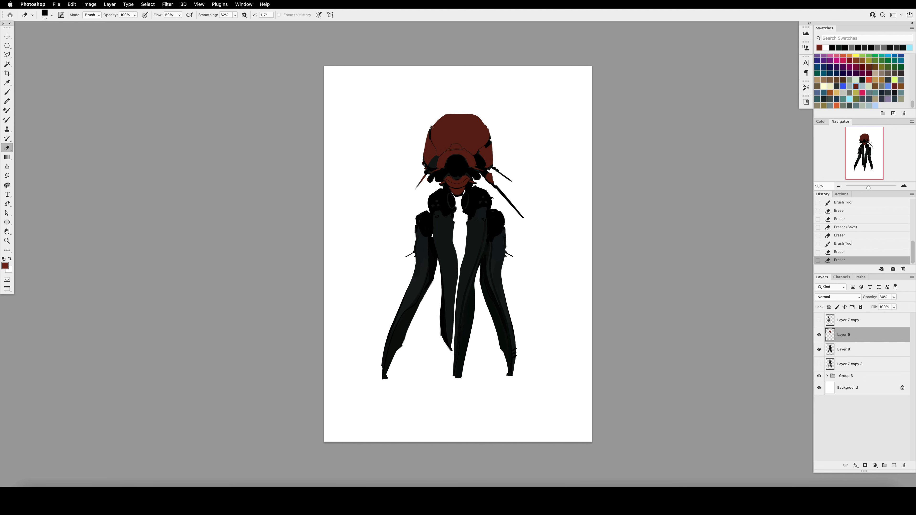
pyautogui.press('b')
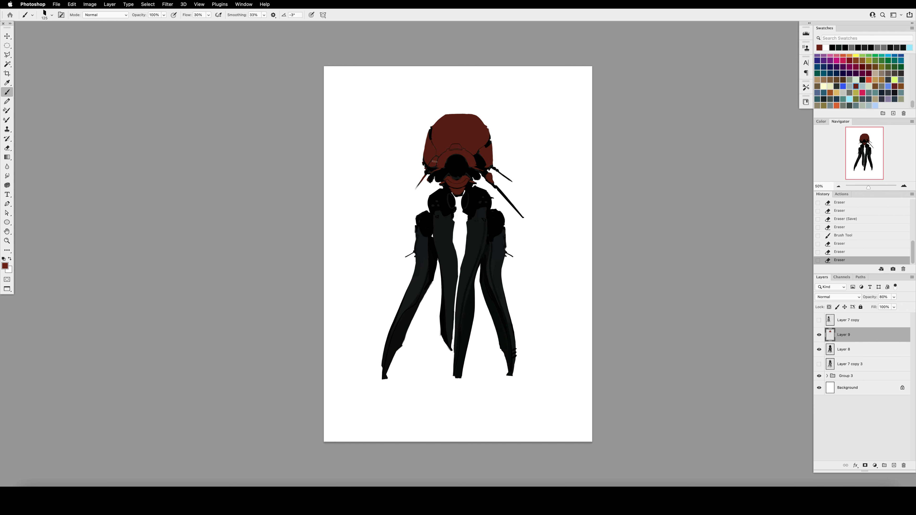
pyautogui.click(446, 159)
pyautogui.press('e')
pyautogui.click(447, 159)
pyautogui.click(447, 159)
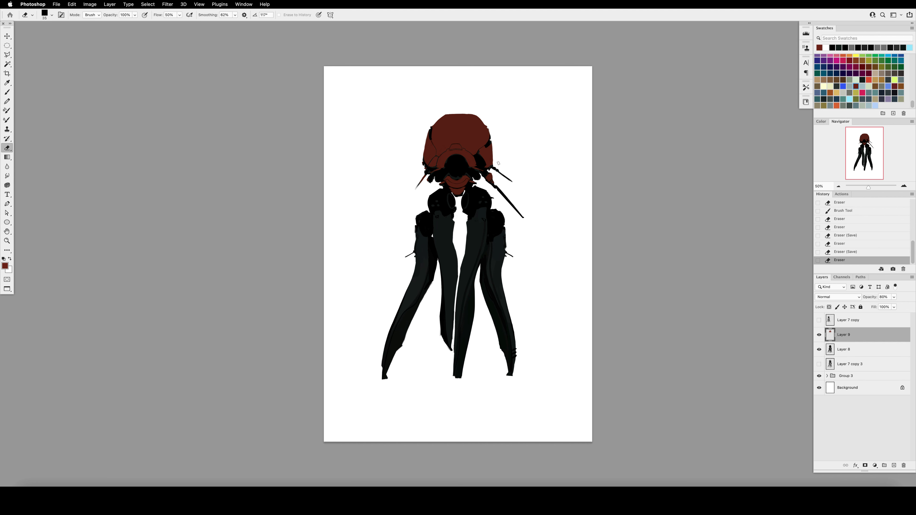
# Step: Paint the middle leg red at full brush opacity and the left inner leg dark red
pyautogui.press('b')
pyautogui.moveTo(478, 208); pyautogui.dragTo(471, 280)
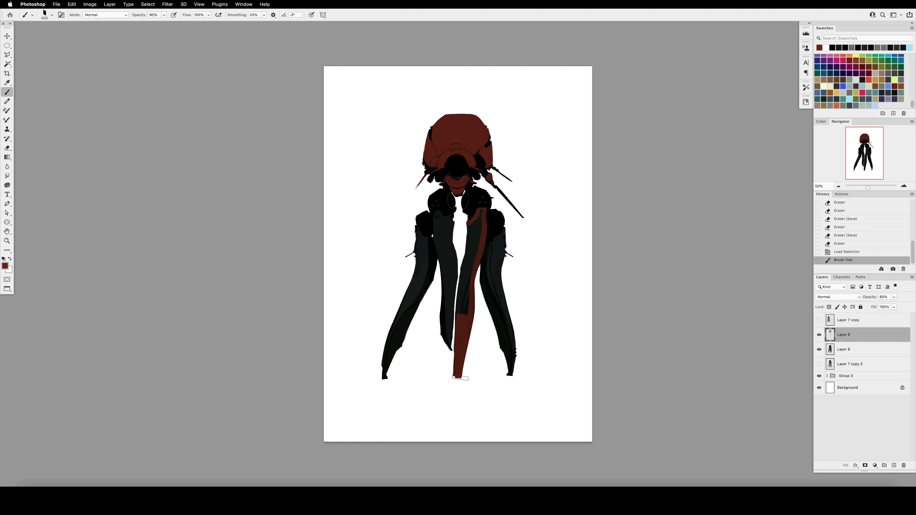
pyautogui.moveTo(461, 309)
pyautogui.mouseDown()
pyautogui.moveTo(478, 221)
pyautogui.moveTo(469, 314)
pyautogui.mouseUp()
pyautogui.press('[')
pyautogui.press('[')
pyautogui.press('[')
pyautogui.press('0')
pyautogui.moveTo(479, 213); pyautogui.dragTo(477, 249)
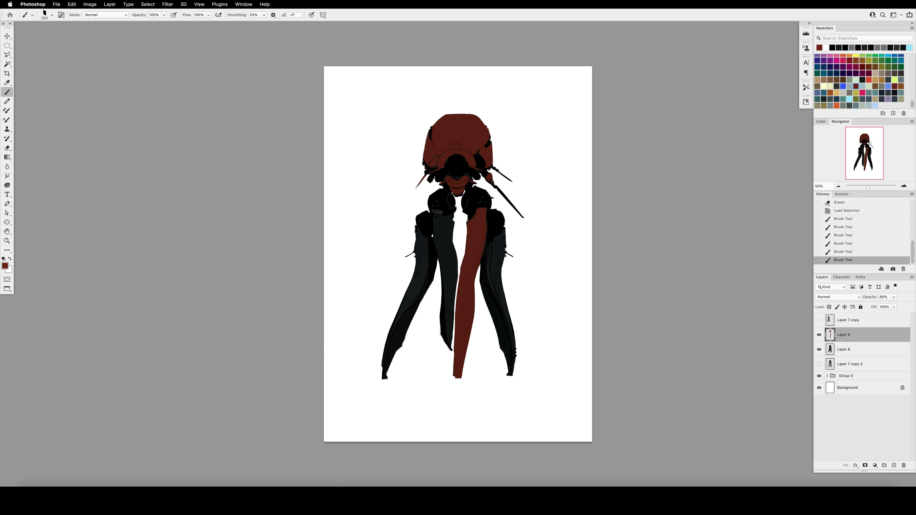
pyautogui.moveTo(437, 227)
pyautogui.mouseDown()
pyautogui.moveTo(447, 326)
pyautogui.moveTo(455, 274)
pyautogui.moveTo(448, 217)
pyautogui.moveTo(444, 264)
pyautogui.mouseUp()
# Step: On new Layer 10, paint the right inner leg and place a horizontally flipped copy over the left outer leg
pyautogui.hotkey('ctrl', 'shift', 'alt', 'n')
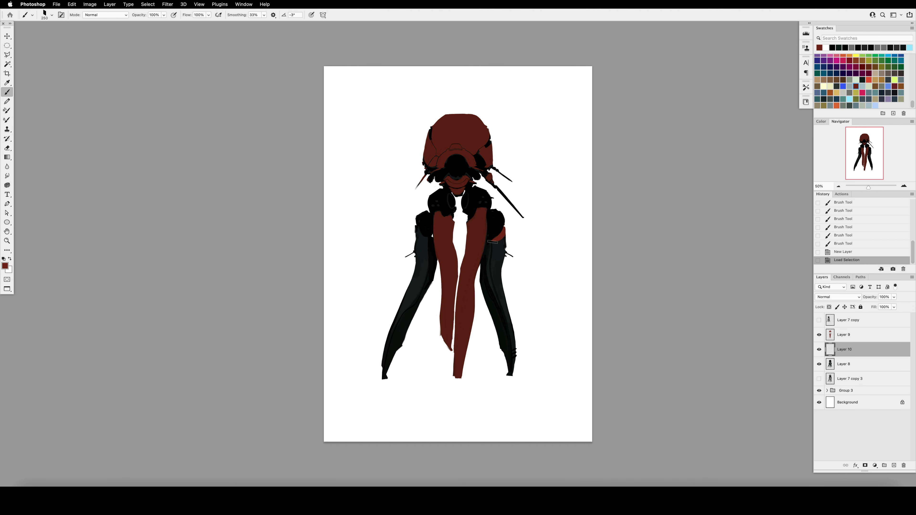
pyautogui.moveTo(487, 244)
pyautogui.mouseDown()
pyautogui.moveTo(485, 289)
pyautogui.moveTo(519, 353)
pyautogui.moveTo(499, 245)
pyautogui.moveTo(480, 282)
pyautogui.moveTo(498, 231)
pyautogui.mouseUp()
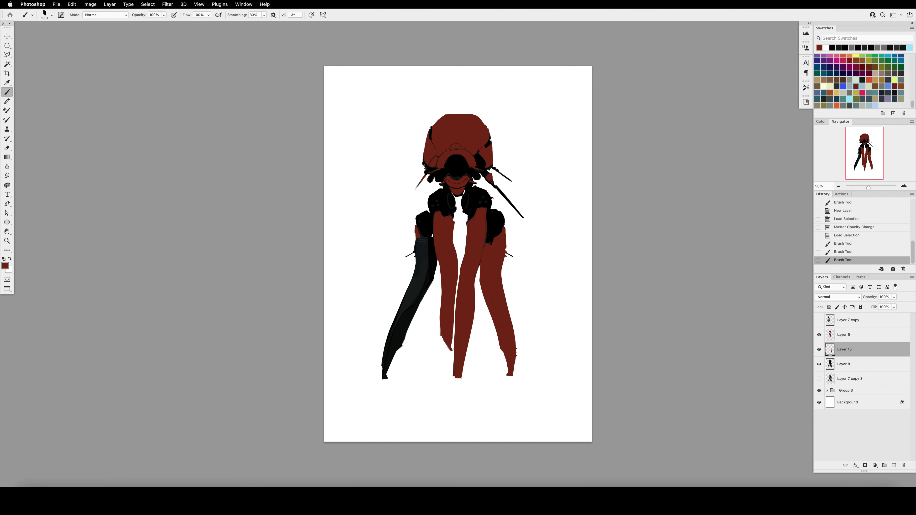
pyautogui.hotkey('ctrl', 'd')
pyautogui.press('v')
pyautogui.hotkey('ctrl', 'j')
pyautogui.hotkey('ctrl', 't')
pyautogui.rightClick(432, 256)
pyautogui.click(443, 415)
pyautogui.moveTo(469, 289); pyautogui.dragTo(431, 266)
pyautogui.press('Left')
# Step: Darken the leg paint with Lightness -44, merge it into Layer 9, and repaint the right outer leg
pyautogui.hotkey('ctrl', 'shift', 'i')
pyautogui.press('Delete')
pyautogui.hotkey('ctrl', 'd')
pyautogui.hotkey('ctrl', 'e')
pyautogui.press('i')
pyautogui.hotkey('ctrl', 'u')
pyautogui.write('-44')
pyautogui.press('Return')
pyautogui.hotkey('ctrl', 'e')
pyautogui.press('b')
pyautogui.moveTo(500, 282); pyautogui.dragTo(529, 371)
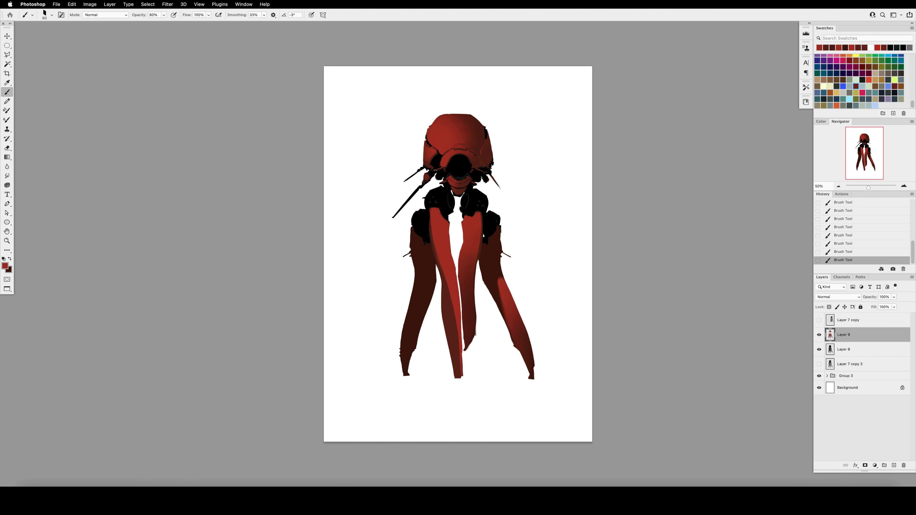
# Step: Shade with a darker red sampled from the head at 50% opacity, smudge it, and save
pyautogui.keyDown('alt'); pyautogui.click(463, 182); pyautogui.keyUp('alt')
pyautogui.press('5')
pyautogui.press('r')
pyautogui.click(455, 160)
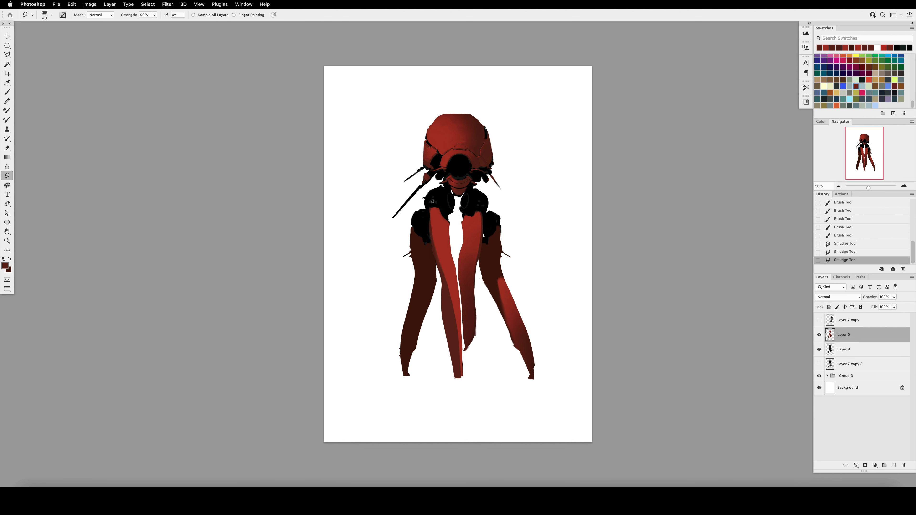
pyautogui.click(819, 335)
pyautogui.click(818, 335)
pyautogui.click(819, 335)
pyautogui.click(818, 336)
pyautogui.press('super+s')
# Step: On a new layer, paint a Color Dodge glow inside an oval selection over the eye
pyautogui.click(893, 465)
pyautogui.press('m')
pyautogui.moveTo(449, 155)
pyautogui.mouseDown()
pyautogui.moveTo(469, 179)
pyautogui.moveTo(447, 174)
pyautogui.mouseUp()
pyautogui.press('b')
pyautogui.click(100, 15)
pyautogui.click(115, 99)
pyautogui.click(318, 155)
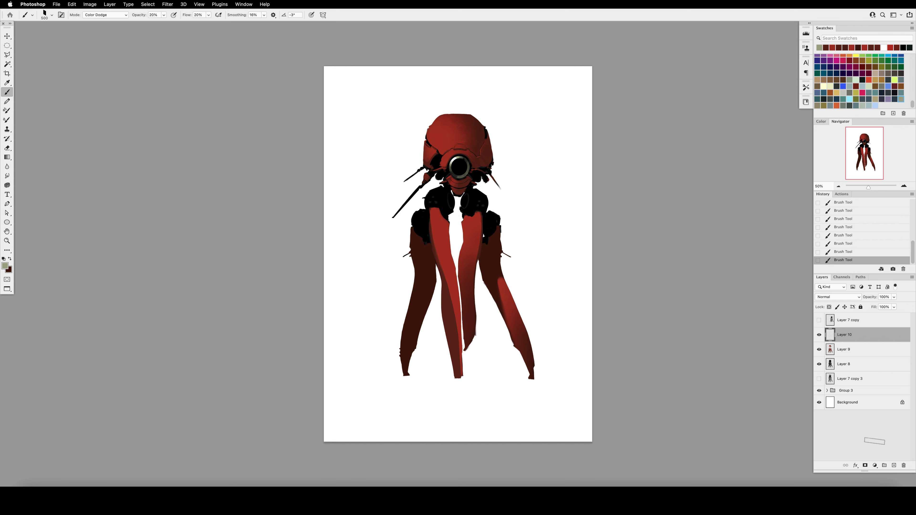
# Step: Stroke a ring around the eye's circular selection on a new layer
pyautogui.press('m')
pyautogui.moveTo(449, 158); pyautogui.dragTo(467, 171)
pyautogui.click(893, 466)
pyautogui.press('alt+super+s')
pyautogui.press('Return')
pyautogui.press('super+d')
# Step: Duplicate the eye ring, merge it down and set the ring copy to 30% opacity
pyautogui.press('b')
pyautogui.press('super+j')
pyautogui.press('v')
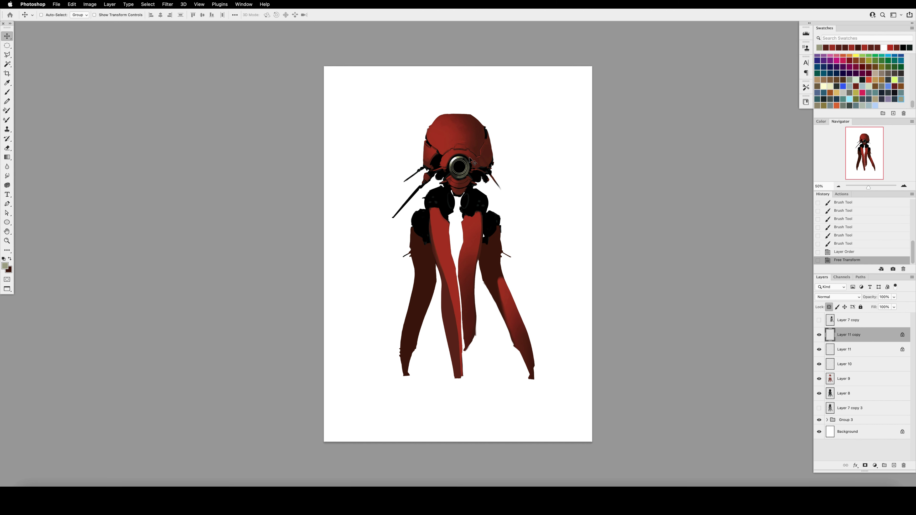
pyautogui.press('super+e')
pyautogui.press('e')
pyautogui.press('F5')
pyautogui.press('F5')
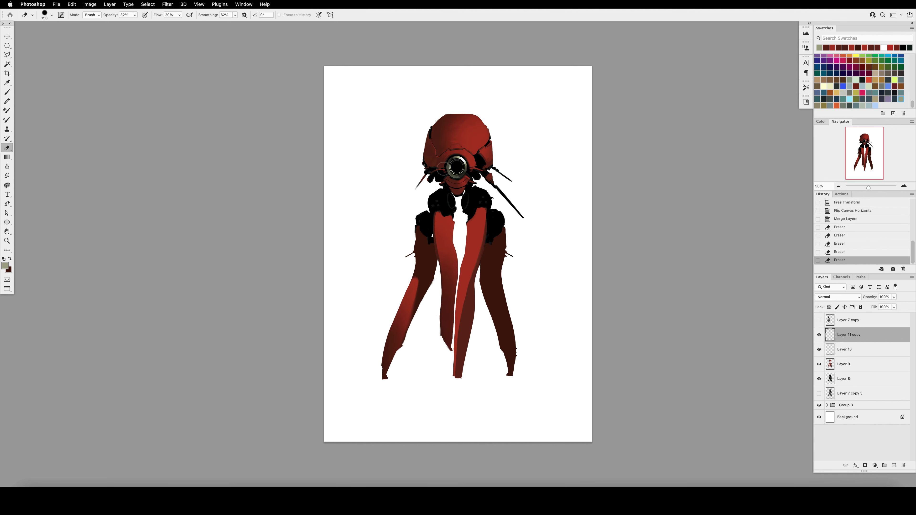
pyautogui.press('v')
pyautogui.press('3')
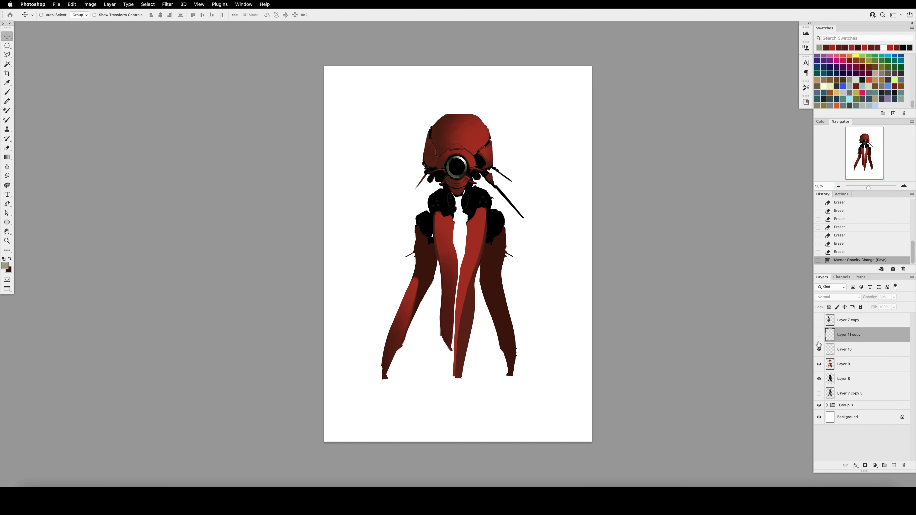
# Step: Stroke a light ring around the eye on another new layer
pyautogui.press('super+shift+alt+n')
pyautogui.press('m')
pyautogui.moveTo(447, 157); pyautogui.dragTo(467, 179)
pyautogui.click(71, 4)
pyautogui.click(83, 116)
pyautogui.press('Return')
pyautogui.press('super+d')
# Step: Lock Layer 11's transparency, set the eraser to full opacity and size 80, brush to 90%
pyautogui.press('e')
pyautogui.press('F2')
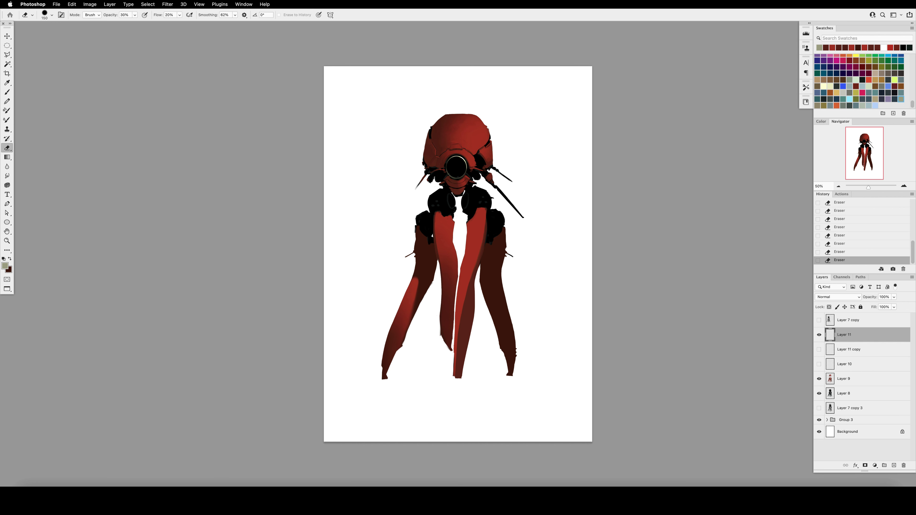
pyautogui.press('F3')
pyautogui.press('0')
pyautogui.hotkey('shift', '0')
pyautogui.press('F2')
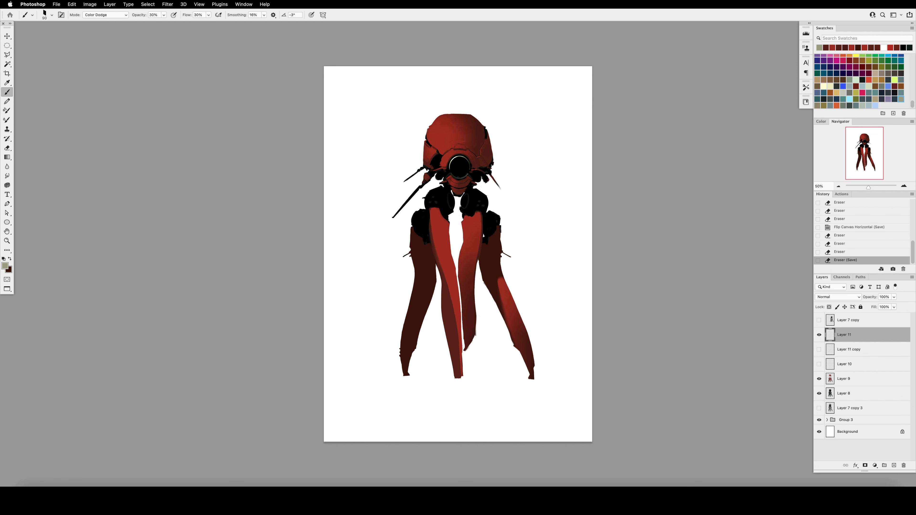
pyautogui.press('9')
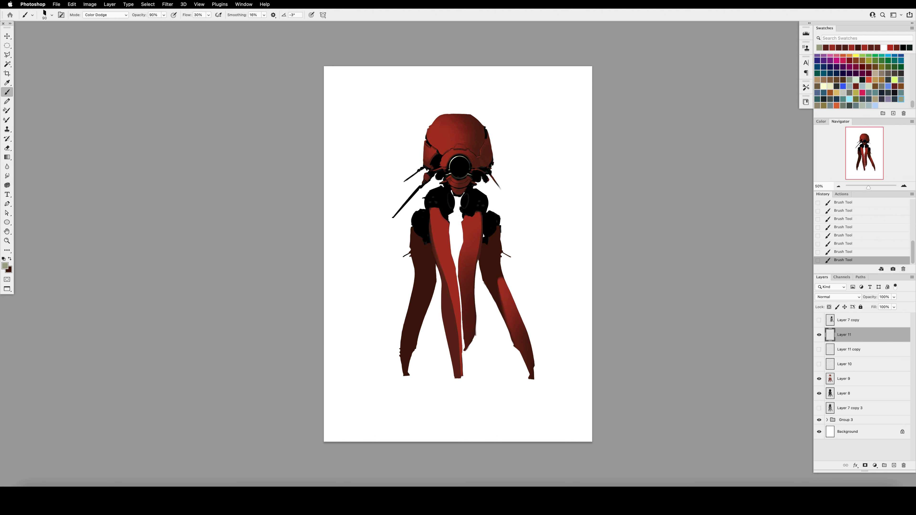
# Step: On new Layer 12, stroke another eye ring, nudge it left and erase part of it
pyautogui.press('super+alt+shift+n')
pyautogui.press('m')
pyautogui.moveTo(489, 162); pyautogui.dragTo(481, 181)
pyautogui.hotkey('shift', 'm')
pyautogui.press('super+d')
pyautogui.click(72, 4)
pyautogui.click(93, 121)
pyautogui.press('Return')
pyautogui.press('super+d')
pyautogui.press('Left')
pyautogui.press('e')
pyautogui.click(464, 182)
# Step: Lock Layer 12's transparency, duplicate and transform the ring copy, then merge it back
pyautogui.click(829, 306)
pyautogui.press('b')
pyautogui.press('/')
pyautogui.press('super+j')
pyautogui.press('v')
pyautogui.press('super+t')
pyautogui.press('Return')
pyautogui.press('3')
pyautogui.press('0')
pyautogui.press('super+e')
# Step: Paint two highlights on the ring, erase a bit of it, and clone over a spot near the eye
pyautogui.press('b')
pyautogui.click(473, 133)
pyautogui.click(473, 133)
pyautogui.press('e')
pyautogui.click(441, 152)
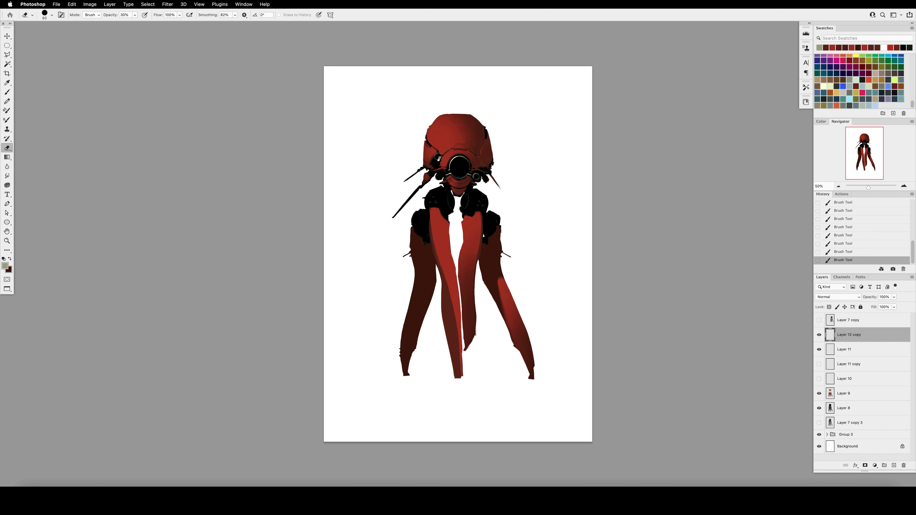
pyautogui.press('s')
pyautogui.click(437, 160)
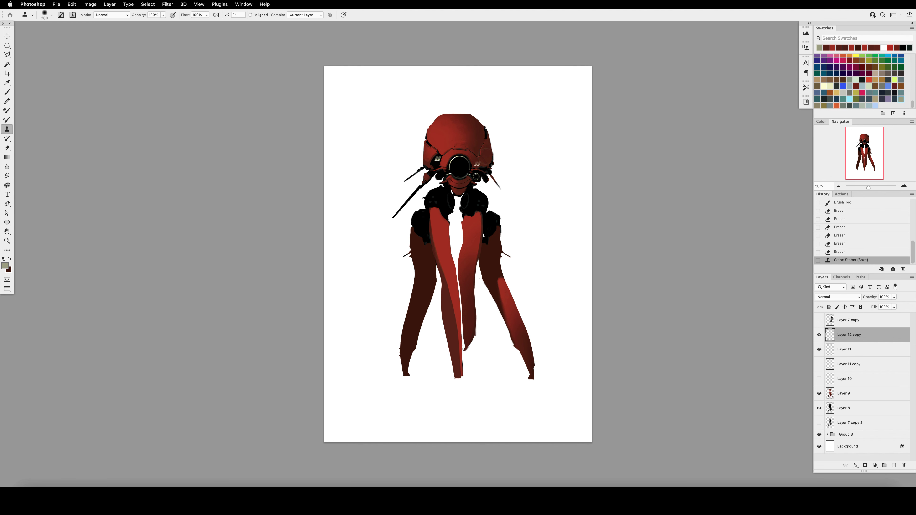
pyautogui.press('b')
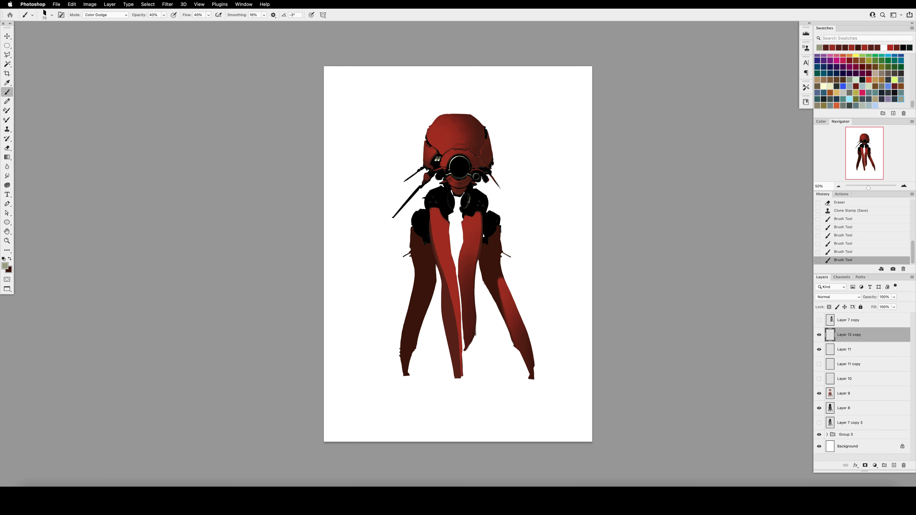
pyautogui.press('super+shift+h')
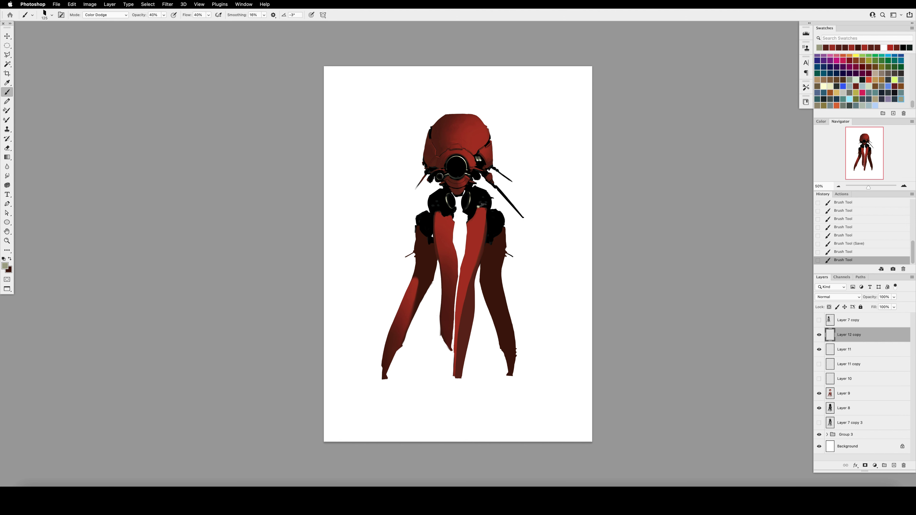
# Step: Erase a bit of the leg edge and dab paint onto the leg
pyautogui.press('e')
pyautogui.moveTo(480, 204); pyautogui.dragTo(501, 208)
pyautogui.press('b')
pyautogui.click(489, 328)
# Step: Lock Layer 9's transparency, paint dark red with a Normal brush at 20–40% opacity, and save
pyautogui.click(844, 393)
pyautogui.press('/')
pyautogui.click(105, 15)
pyautogui.click(94, 7)
pyautogui.press('2')
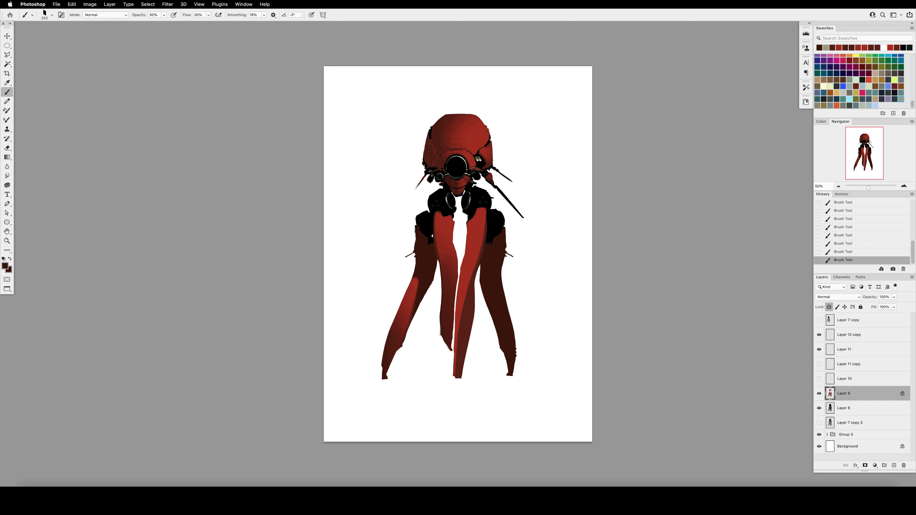
pyautogui.press('4')
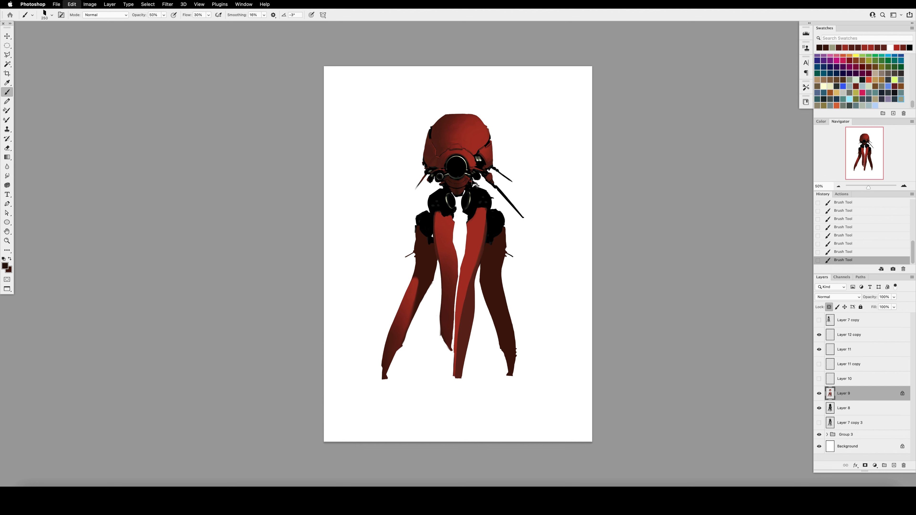
pyautogui.click(819, 393)
pyautogui.click(819, 393)
pyautogui.press('cmd+s')
pyautogui.click(828, 335)
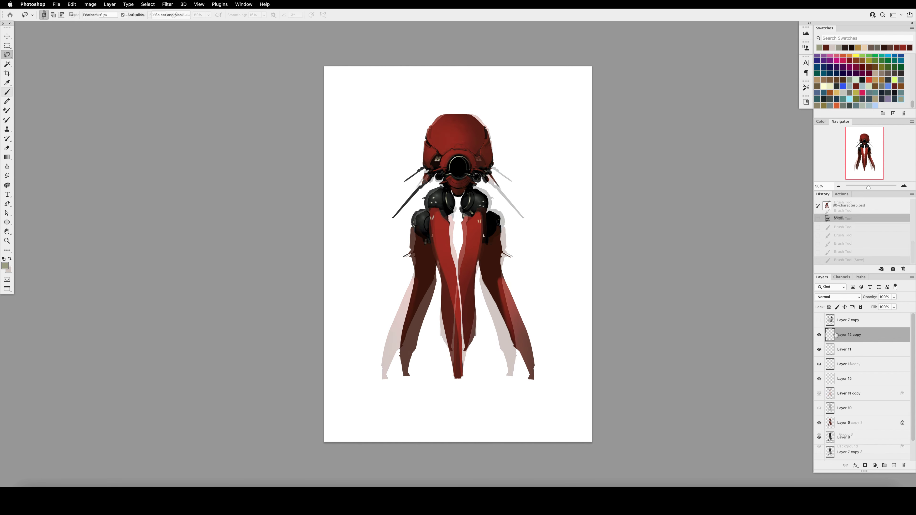
# Step: Paint light dodge strokes down the left legs, flipping the canvas and undoing the last one
pyautogui.press('cmd+d')
pyautogui.press('e')
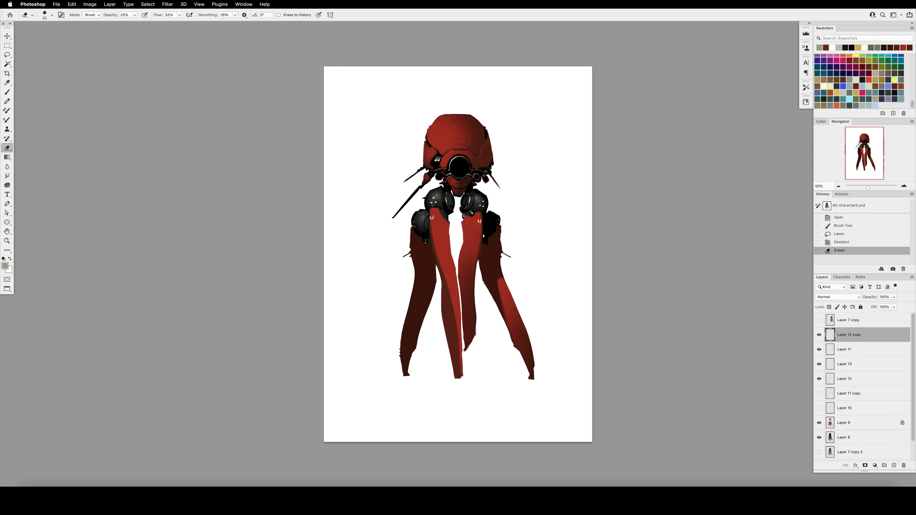
pyautogui.press('b')
pyautogui.moveTo(431, 218); pyautogui.dragTo(448, 285)
pyautogui.moveTo(431, 217)
pyautogui.mouseDown()
pyautogui.moveTo(461, 375)
pyautogui.moveTo(439, 261)
pyautogui.moveTo(461, 375)
pyautogui.moveTo(483, 221)
pyautogui.moveTo(438, 279)
pyautogui.moveTo(442, 327)
pyautogui.moveTo(443, 270)
pyautogui.moveTo(451, 339)
pyautogui.mouseUp()
pyautogui.press('cmd+z')
pyautogui.press('cmd+shift+h')
pyautogui.press('cmd+z')
# Step: Erase stray leg highlight marks and try a lower left-leg highlight, then undo it
pyautogui.press('e')
pyautogui.moveTo(444, 291); pyautogui.dragTo(448, 311)
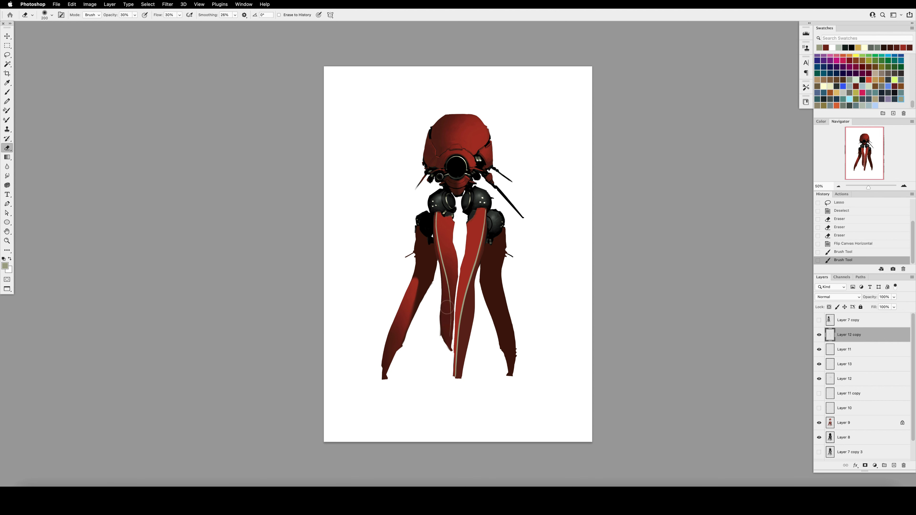
pyautogui.moveTo(436, 256); pyautogui.dragTo(454, 311)
pyautogui.moveTo(541, 183); pyautogui.dragTo(559, 217)
pyautogui.press('b')
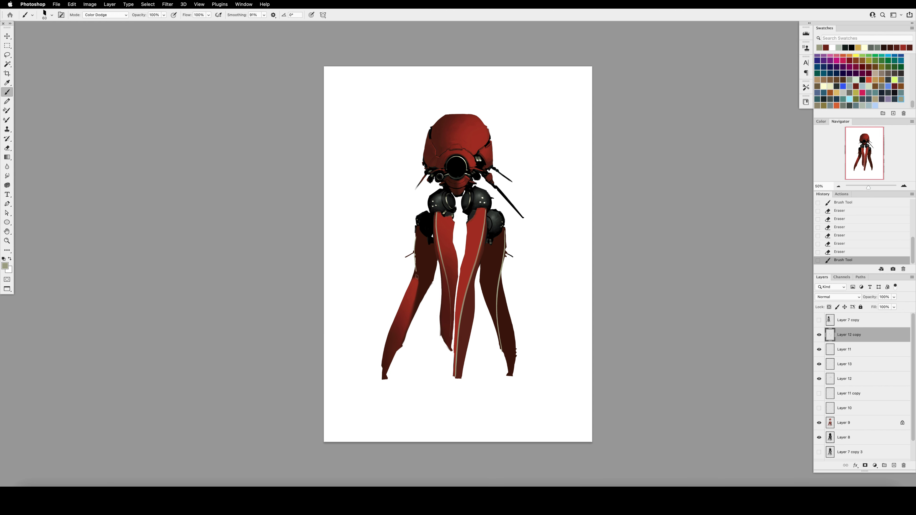
pyautogui.press('cmd+z')
pyautogui.moveTo(406, 336); pyautogui.dragTo(415, 303)
pyautogui.press('3')
pyautogui.press('2')
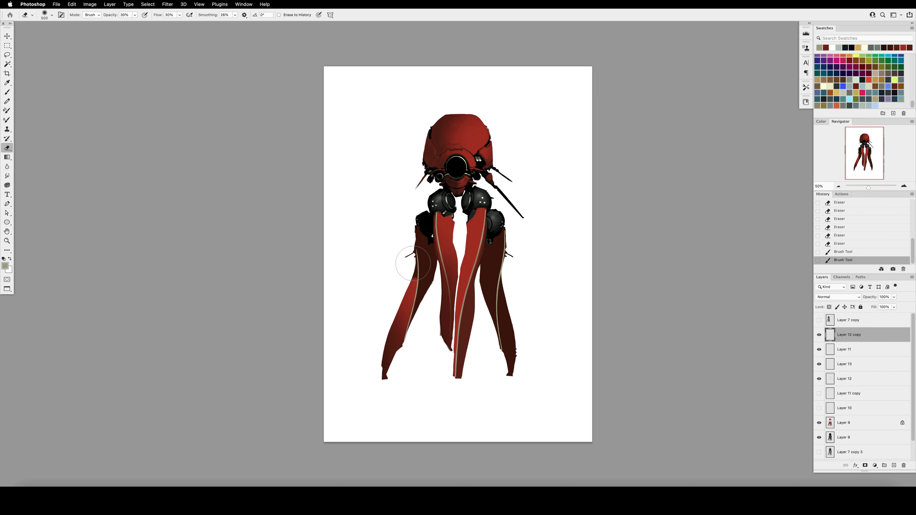
pyautogui.press('cmd+z')
pyautogui.press('cmd+z')
# Step: At 10% opacity, brighten the middle leg's stripe and touch up spots on the leg highlight
pyautogui.press('/')
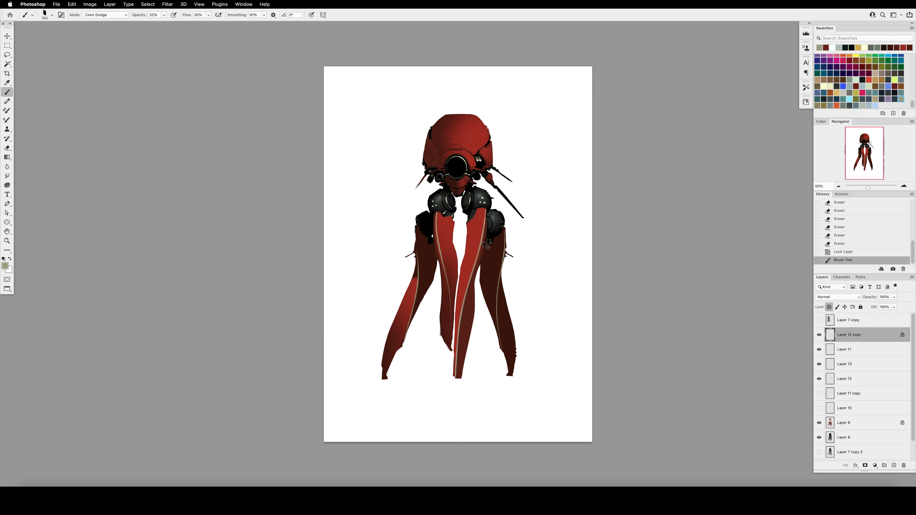
pyautogui.press('1')
pyautogui.moveTo(480, 256); pyautogui.dragTo(482, 227)
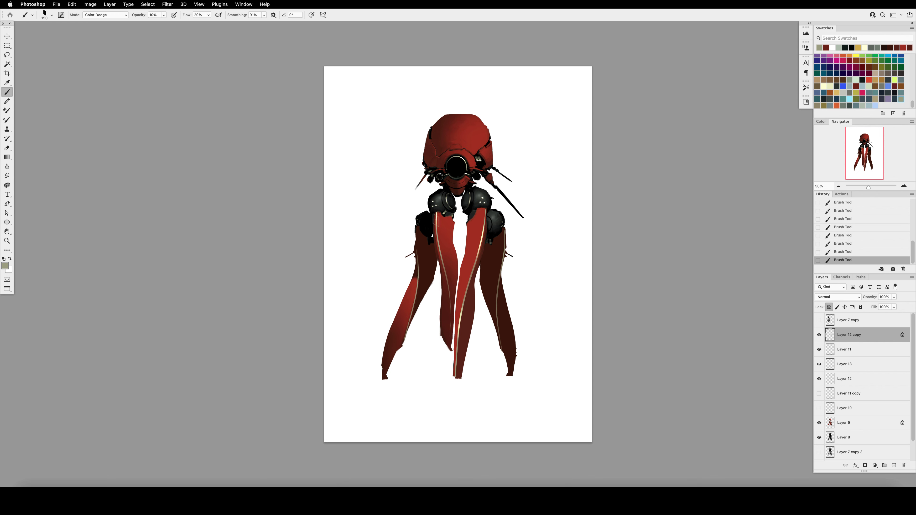
pyautogui.press('h')
pyautogui.press('/')
pyautogui.press('e')
pyautogui.click(430, 218)
pyautogui.click(432, 216)
pyautogui.press('b')
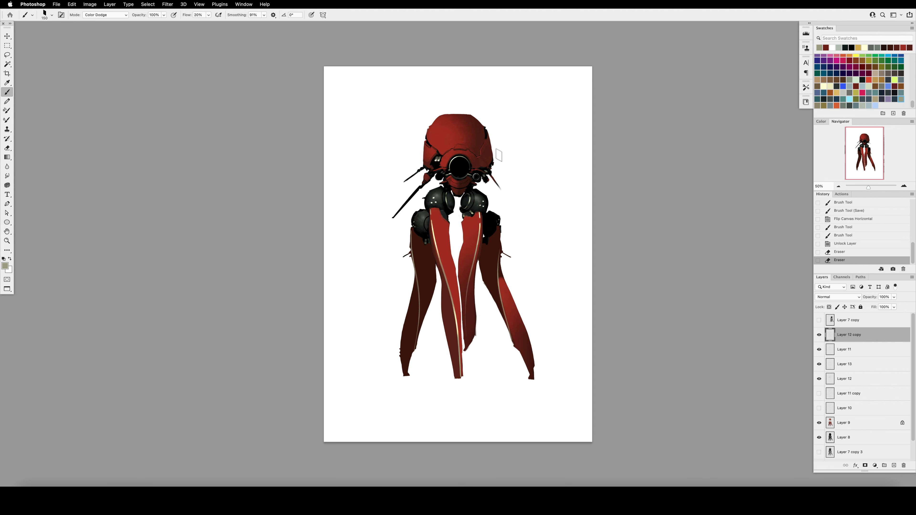
pyautogui.click(467, 193)
pyautogui.press('[')
# Step: Duplicate the gold triangle twice down the middle leg, then step back to the saved state
pyautogui.press('e')
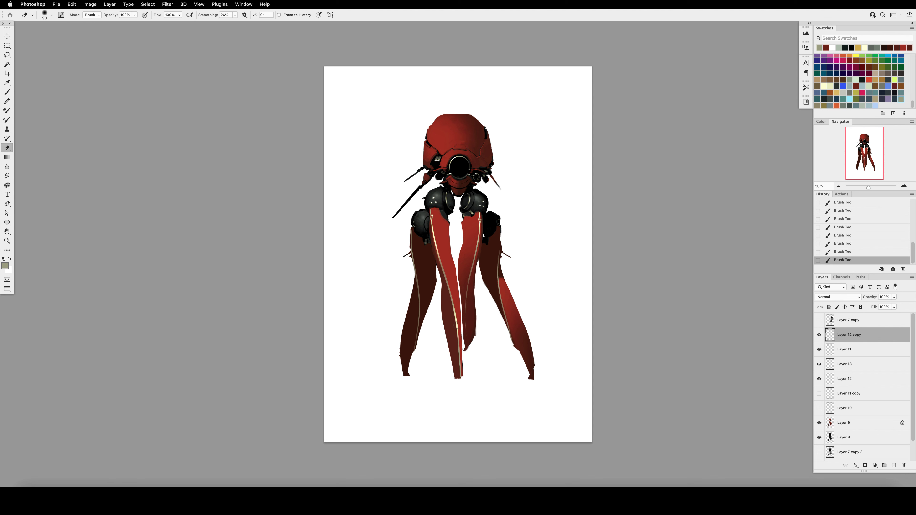
pyautogui.press('b')
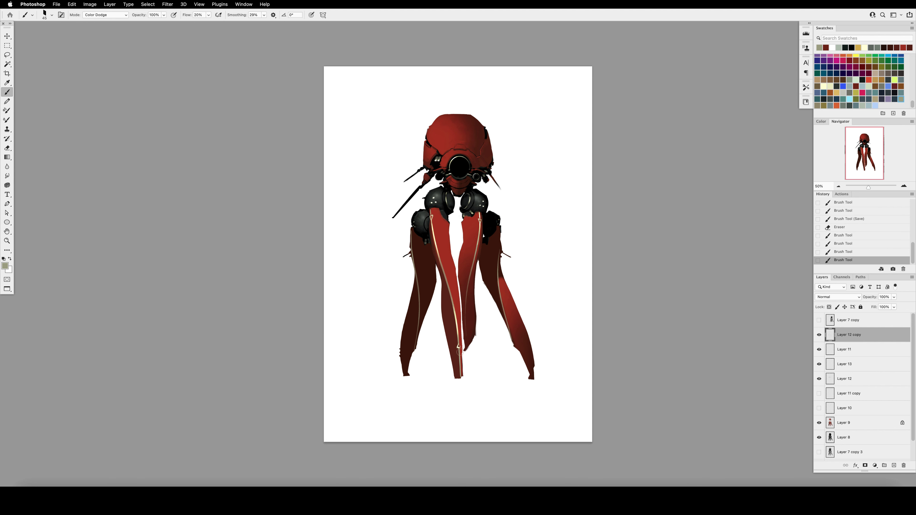
pyautogui.click(458, 358)
pyautogui.press('e')
pyautogui.click(458, 359)
pyautogui.press('l')
pyautogui.moveTo(454, 343); pyautogui.dragTo(455, 351)
pyautogui.press('v')
pyautogui.moveTo(458, 347); pyautogui.dragTo(459, 354)
pyautogui.moveTo(459, 354); pyautogui.dragTo(458, 363)
pyautogui.press('cmd+d')
pyautogui.press('cmd+z')
pyautogui.press('cmd+z')
pyautogui.press('cmd+z')
pyautogui.press('cmd+z')
pyautogui.press('cmd+z')
pyautogui.press('cmd+z')
pyautogui.press('cmd+z')
pyautogui.press('cmd+z')
pyautogui.press('cmd+z')
pyautogui.press('cmd+z')
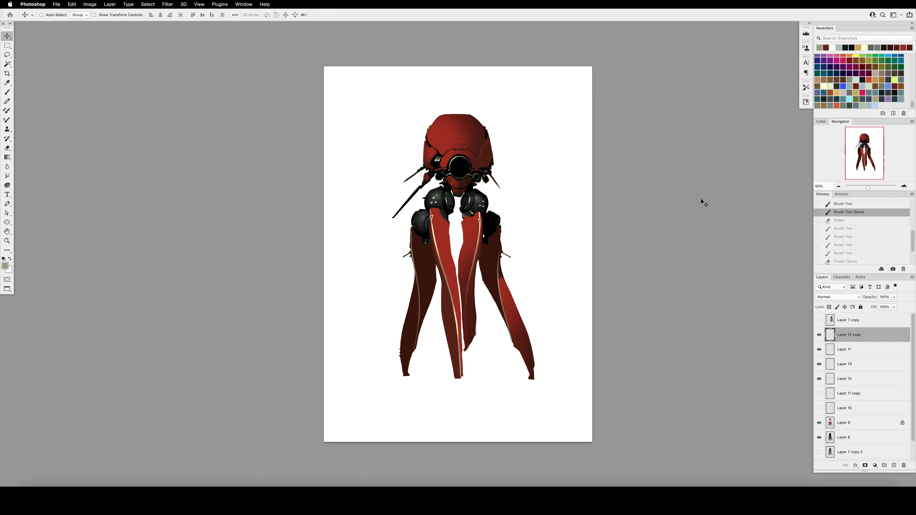
# Step: Dodge a faint highlight on the middle leg and trim a bit of it
pyautogui.press('b')
pyautogui.click(479, 221)
pyautogui.click(479, 222)
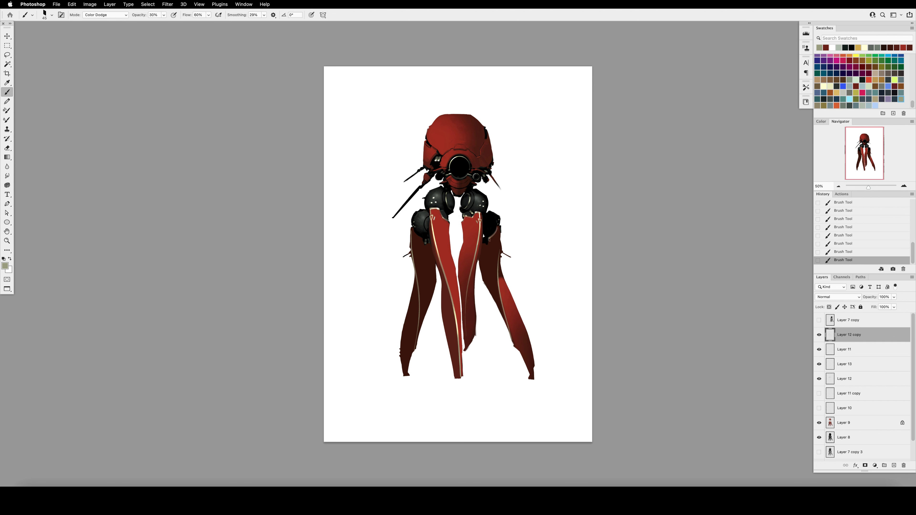
pyautogui.press('e')
pyautogui.click(496, 228)
# Step: Add a new layer above Layer 21 and pick a light blue paint colour
pyautogui.press('b')
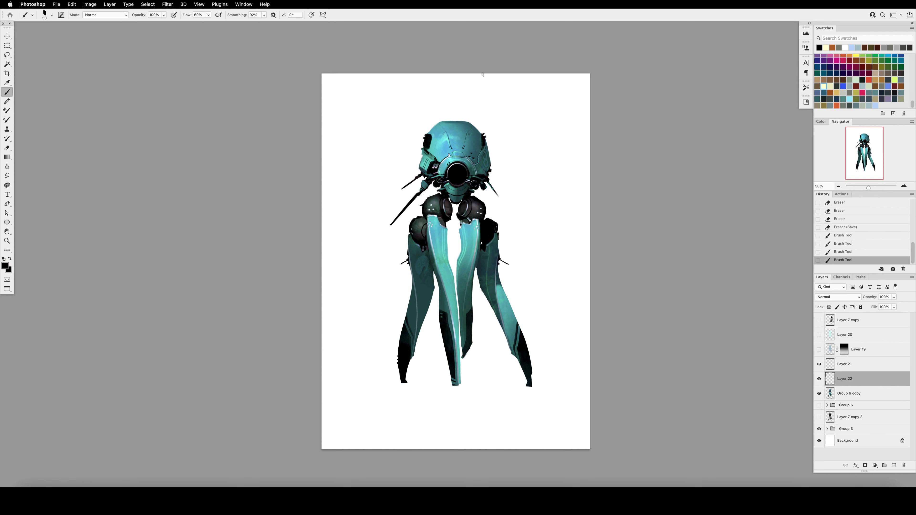
pyautogui.click(845, 364)
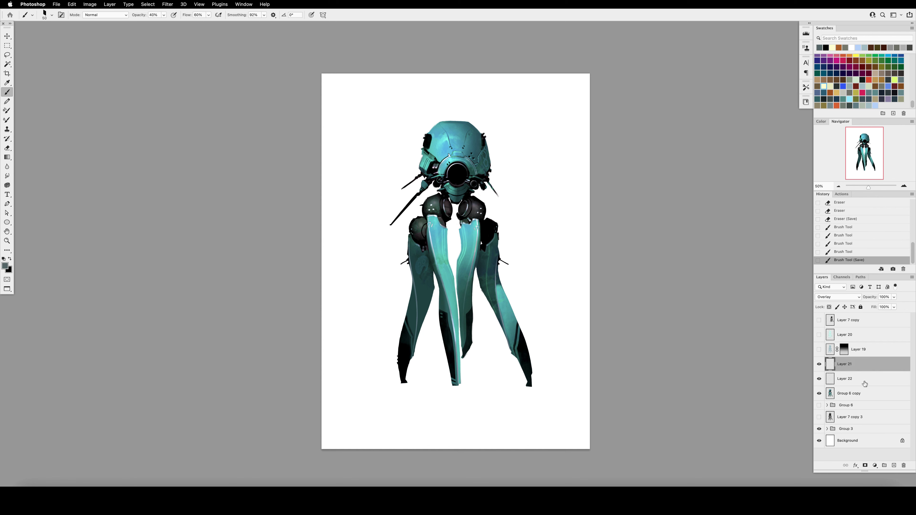
pyautogui.click(894, 465)
pyautogui.click(875, 105)
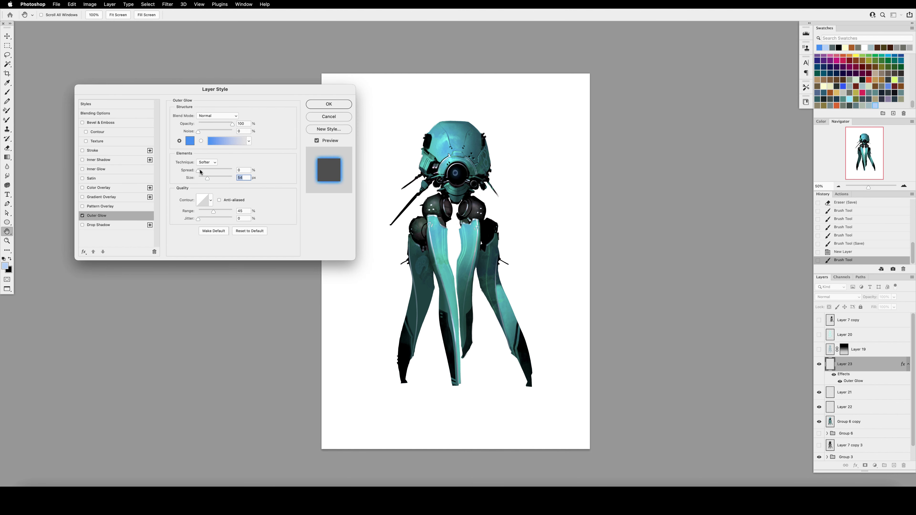
# Step: Confirm the Outer Glow settings and clear the glow layer's contents
pyautogui.press('Return')
pyautogui.press('b')
pyautogui.hotkey('ctrl', 'a')
pyautogui.press('Delete')
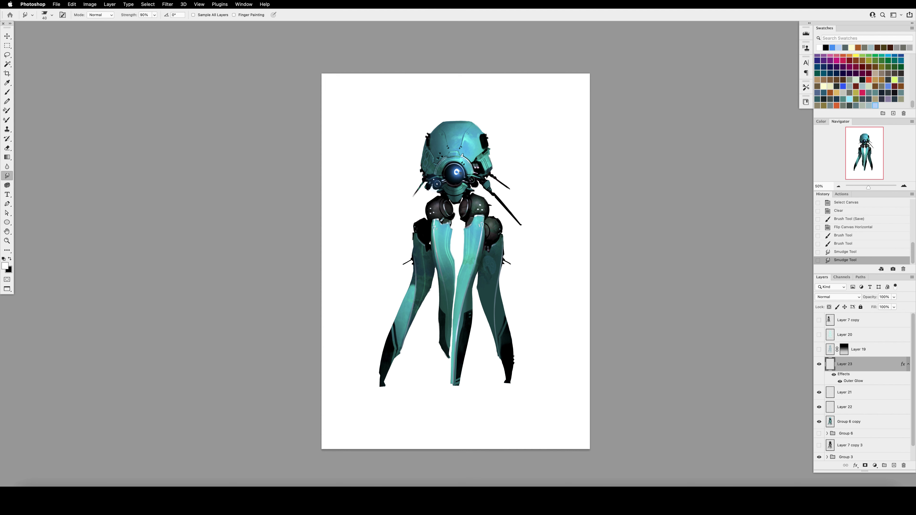
# Step: Revert to the earlier eraser state and deepen the eye glow to a darker blue
pyautogui.click(840, 235)
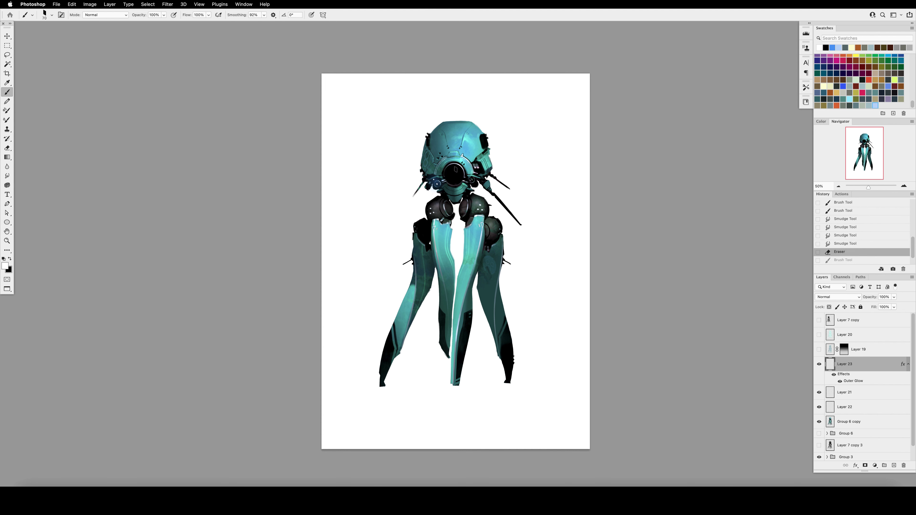
pyautogui.press('e')
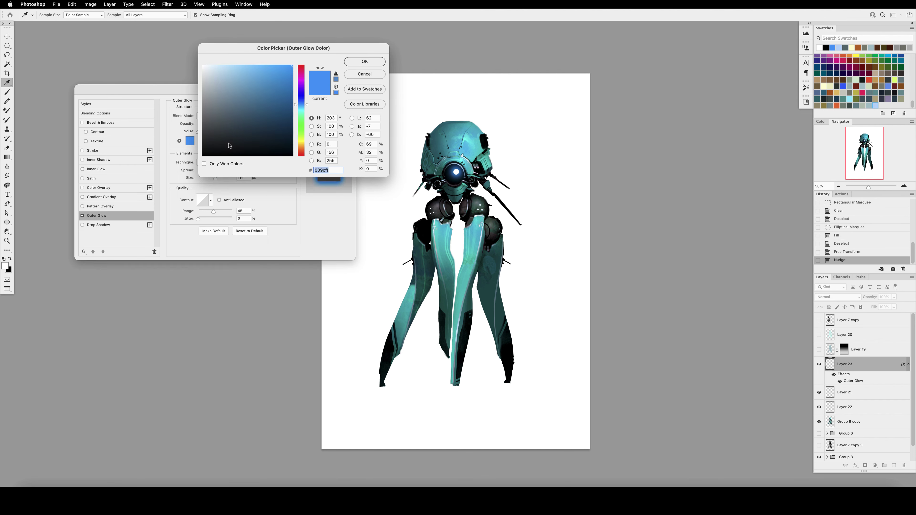
pyautogui.moveTo(312, 107); pyautogui.dragTo(312, 97)
pyautogui.press('Return')
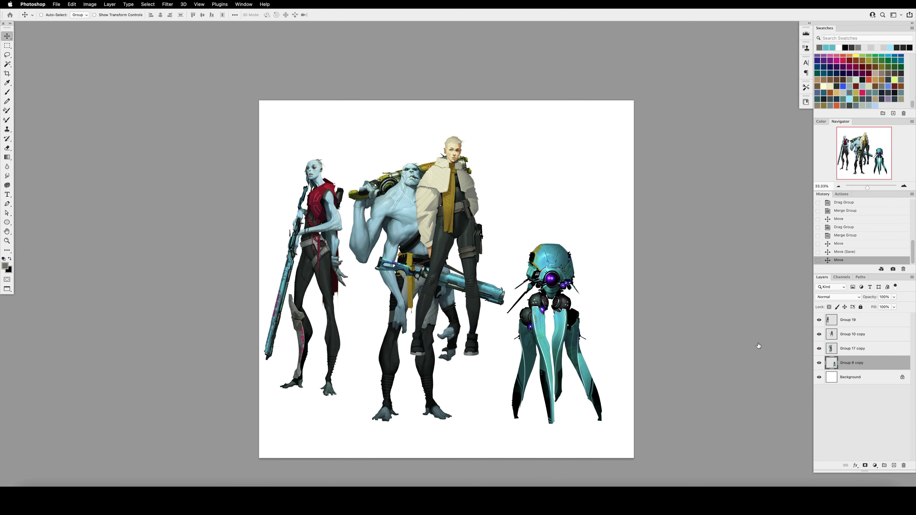
# Step: Shift the left blue alien right and down, hiding the blonde woman and teal robot
pyautogui.click(847, 352)
pyautogui.click(826, 320)
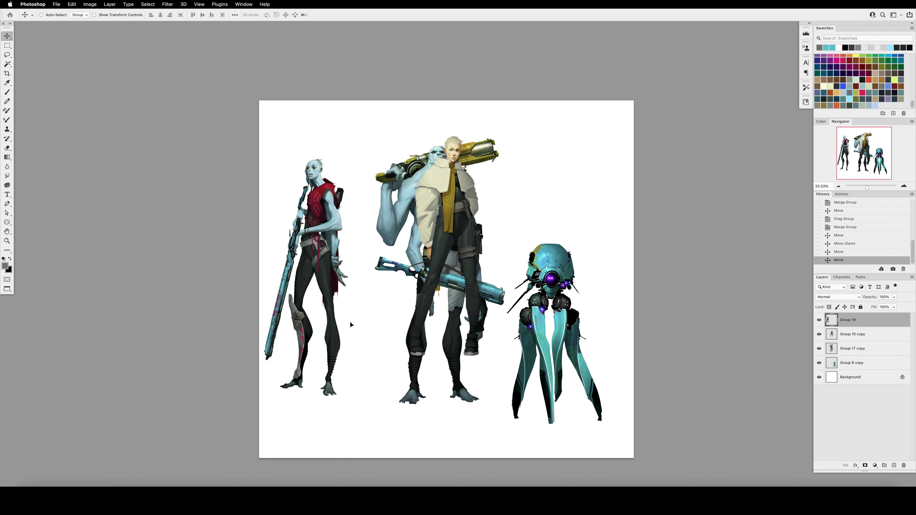
pyautogui.moveTo(352, 323); pyautogui.dragTo(383, 339)
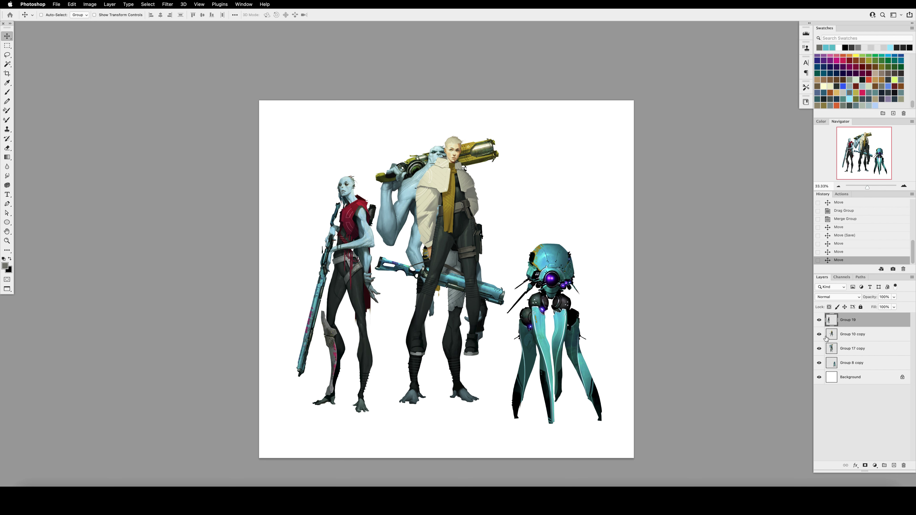
pyautogui.click(820, 335)
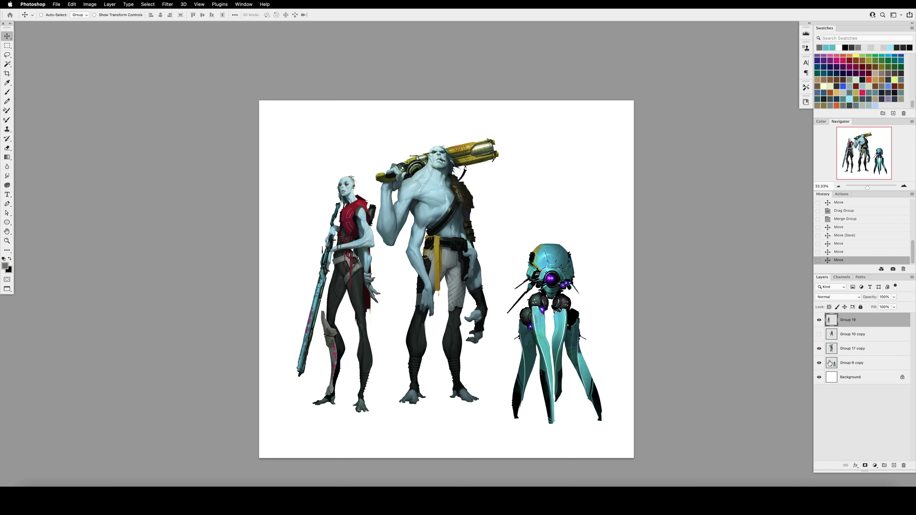
pyautogui.click(819, 363)
# Step: Enlarge the brute figure to about 112%
pyautogui.click(851, 348)
pyautogui.press('super+t')
pyautogui.moveTo(499, 138); pyautogui.dragTo(528, 154)
pyautogui.moveTo(512, 402)
pyautogui.mouseDown()
pyautogui.moveTo(519, 397)
pyautogui.moveTo(514, 409)
pyautogui.mouseUp()
pyautogui.press('Return')
# Step: Show the blonde woman, move her down in front above Group 19, and shift the brute right
pyautogui.click(819, 334)
pyautogui.click(853, 335)
pyautogui.moveTo(445, 230); pyautogui.dragTo(423, 296)
pyautogui.press('super+bracketright')
pyautogui.keyDown('super'); pyautogui.click(501, 287); pyautogui.keyUp('super')
pyautogui.moveTo(501, 285)
pyautogui.mouseDown()
pyautogui.moveTo(532, 286)
pyautogui.moveTo(512, 288)
pyautogui.mouseUp()
# Step: Reposition the left alien and enlarge it to about 104%
pyautogui.click(863, 320)
pyautogui.keyDown('shift'); pyautogui.click(857, 348); pyautogui.keyUp('shift')
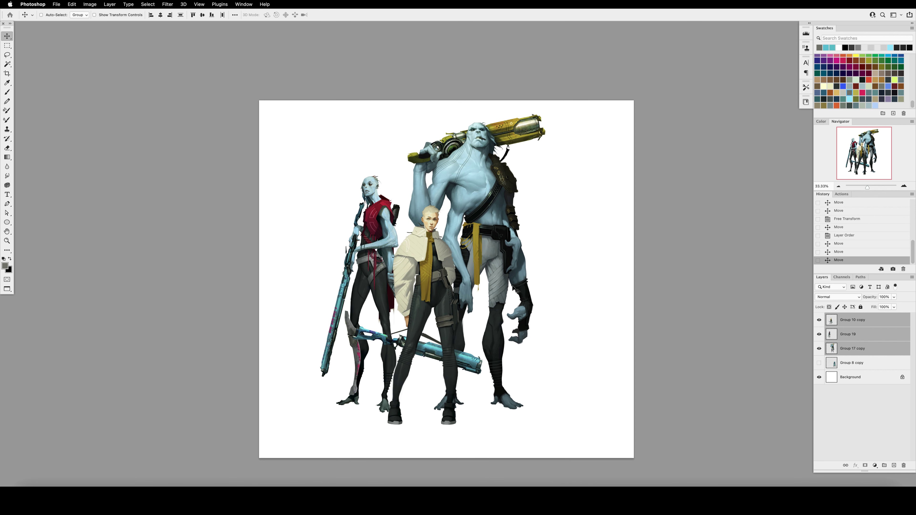
pyautogui.click(862, 335)
pyautogui.moveTo(388, 286); pyautogui.dragTo(381, 275)
pyautogui.press('super+t')
pyautogui.moveTo(313, 174); pyautogui.dragTo(301, 152)
pyautogui.press('Return')
pyautogui.press('Right')
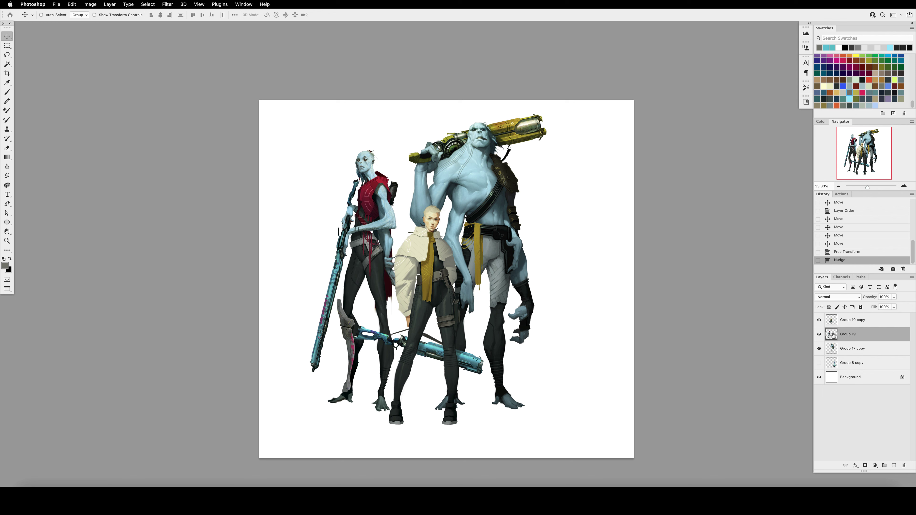
# Step: Show the teal robot, move its group to the top, and shrink it to stand in front
pyautogui.click(818, 362)
pyautogui.moveTo(854, 363); pyautogui.dragTo(846, 315)
pyautogui.press('cmd+t')
pyautogui.moveTo(618, 241); pyautogui.dragTo(561, 338)
pyautogui.press('Return')
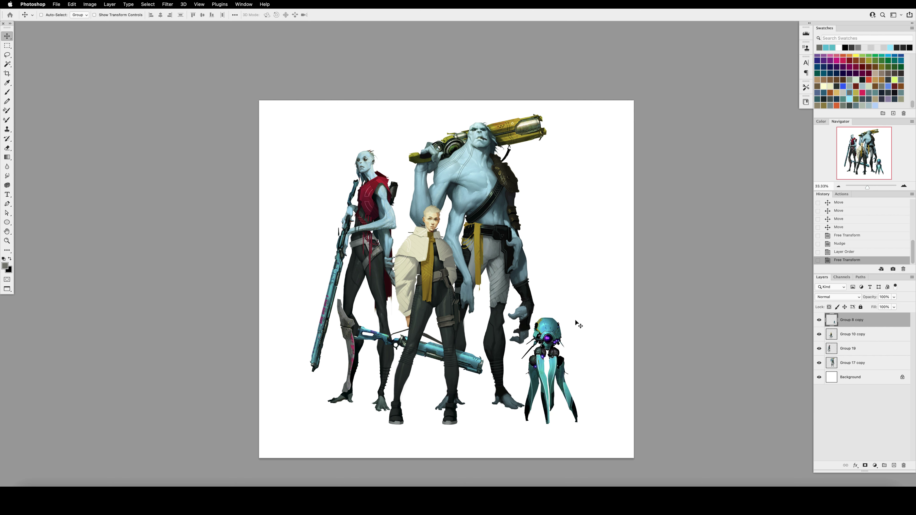
# Step: Shrink the robot to about 90% and nudge it up and left into place
pyautogui.hotkey('shift', 'Up')
pyautogui.hotkey('shift', 'Up')
pyautogui.hotkey('shift', 'Up')
pyautogui.hotkey('shift', 'Up')
pyautogui.hotkey('shift', 'Down')
pyautogui.hotkey('shift', 'Down')
pyautogui.hotkey('shift', 'Down')
pyautogui.hotkey('shift', 'Down')
pyautogui.hotkey('shift', 'Down')
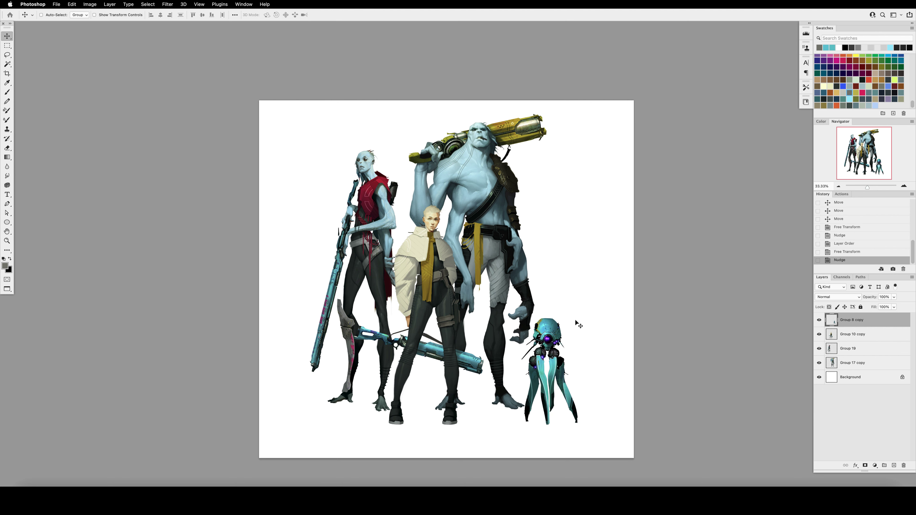
pyautogui.hotkey('shift', 'Up')
pyautogui.hotkey('shift', 'Left')
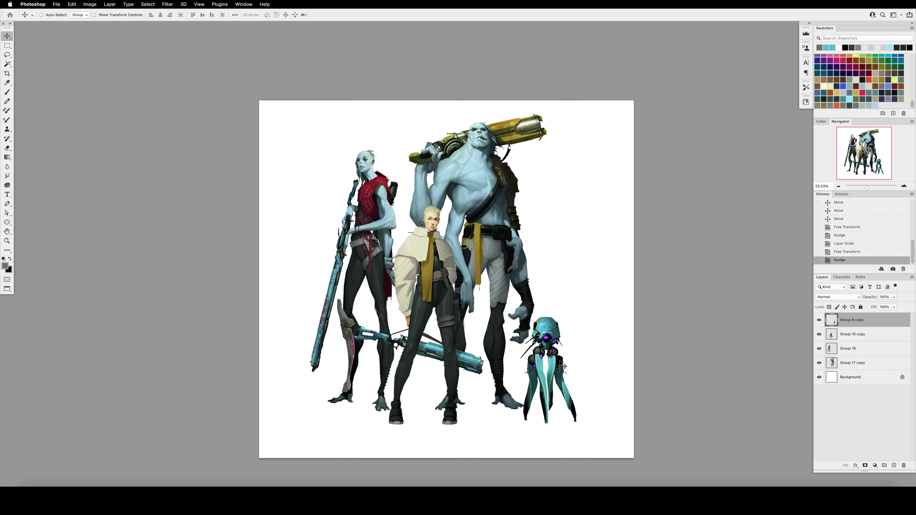
pyautogui.hotkey('ctrl', 't')
pyautogui.moveTo(521, 425); pyautogui.dragTo(530, 415)
pyautogui.press('Return')
pyautogui.hotkey('shift', 'Left')
# Step: Move Group 10 copy above Group 8 copy and nudge the red-vested figure up-left
pyautogui.hotkey('ctrl', 'shift', 'h')
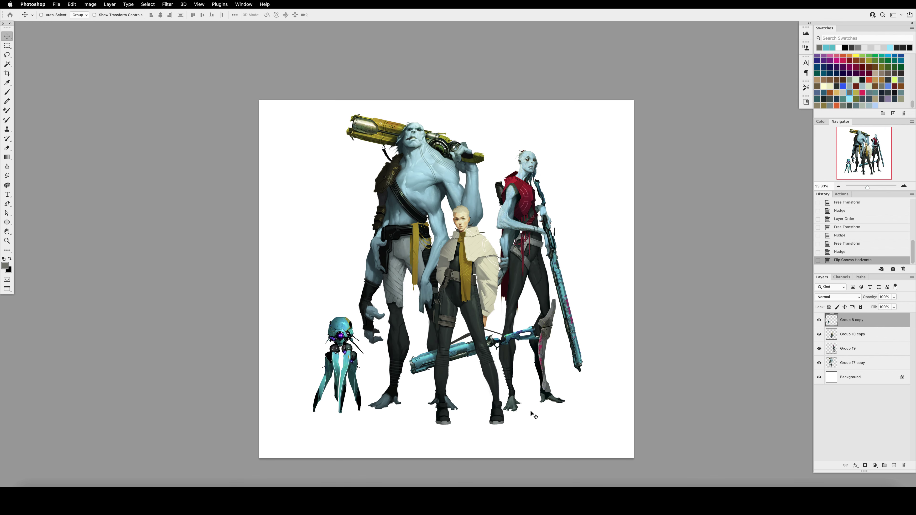
pyautogui.hotkey('ctrl', 'z')
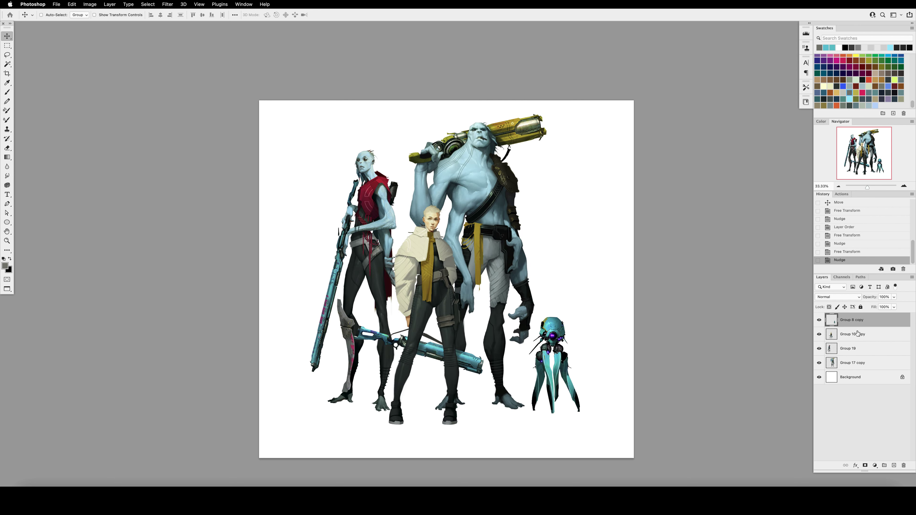
pyautogui.moveTo(858, 335); pyautogui.dragTo(867, 314)
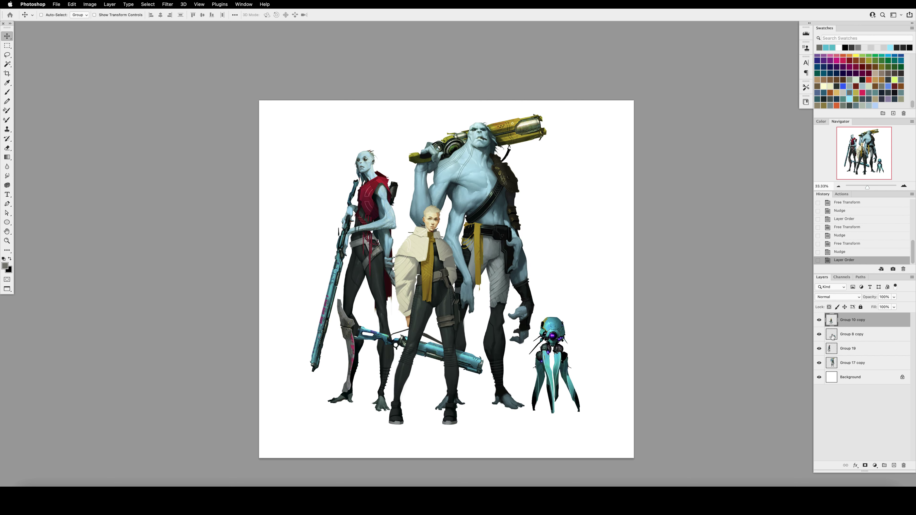
pyautogui.click(851, 353)
pyautogui.hotkey('shift', 'Left')
pyautogui.hotkey('shift', 'Up')
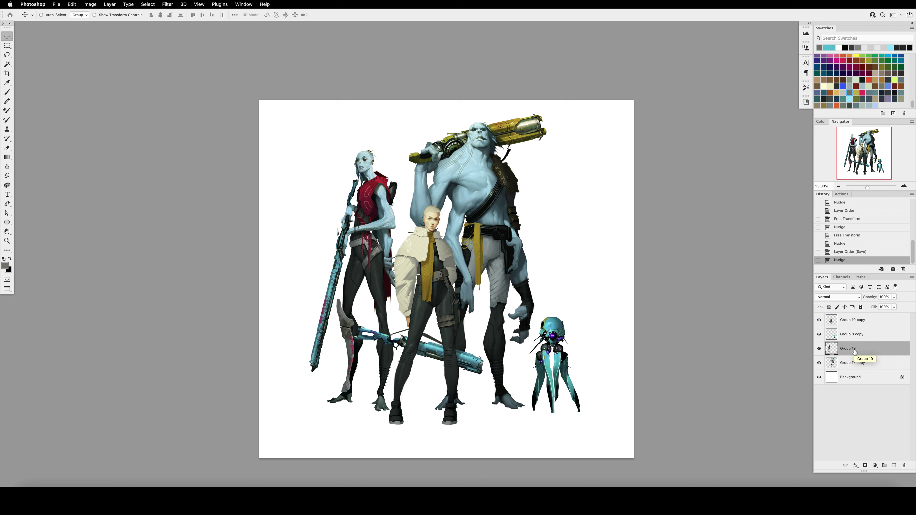
# Step: Scale the central woman to about 101% and move her up and slightly left
pyautogui.click(854, 321)
pyautogui.hotkey('ctrl', 't')
pyautogui.moveTo(353, 424); pyautogui.dragTo(352, 427)
pyautogui.moveTo(464, 397); pyautogui.dragTo(464, 393)
pyautogui.hotkey('shift', 'Left')
pyautogui.hotkey('shift', 'Left')
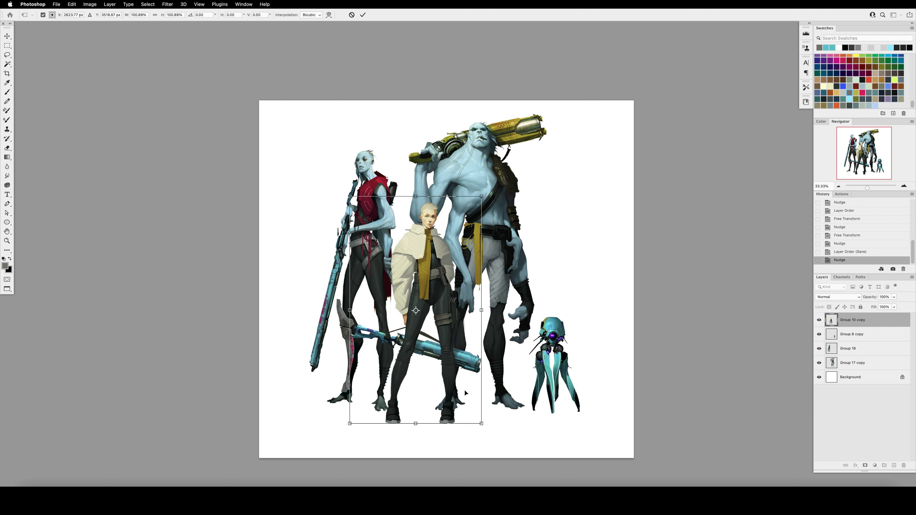
pyautogui.press('Return')
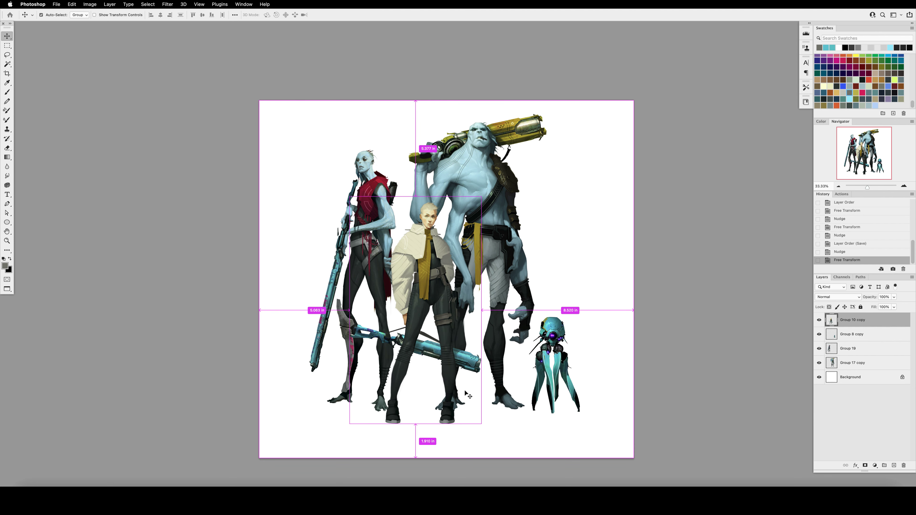
# Step: Nudge all four characters down and to the right together
pyautogui.keyDown('shift'); pyautogui.click(845, 361); pyautogui.keyUp('shift')
pyautogui.hotkey('shift', 'Down')
pyautogui.hotkey('shift', 'Right')
pyautogui.hotkey('shift', 'Down')
# Step: Add a new empty layer above the Background layer
pyautogui.click(848, 377)
pyautogui.click(894, 466)
pyautogui.scroll(1, 391, 457)
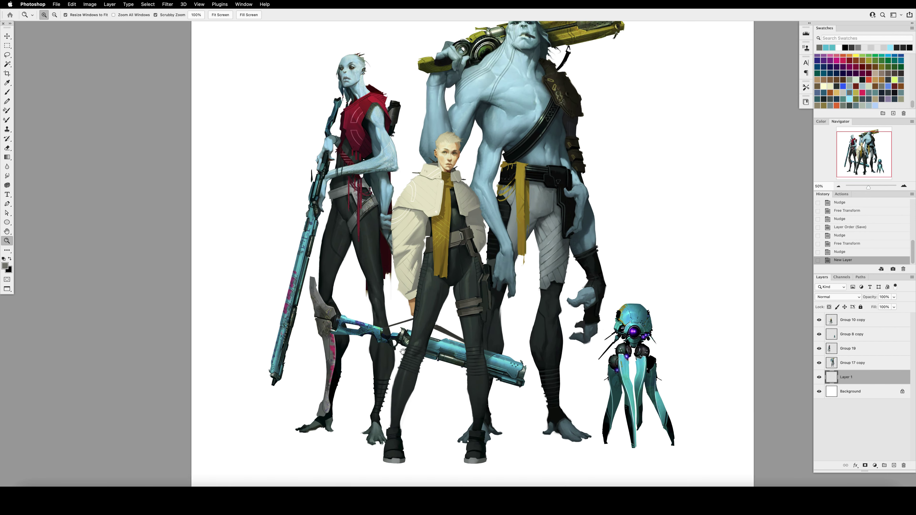
pyautogui.scroll(-2, 391, 457)
# Step: Paint a grey ground shadow under the figures with a soft Normal-mode brush
pyautogui.press('b')
pyautogui.click(105, 15)
pyautogui.click(97, 5)
pyautogui.click(52, 14)
pyautogui.doubleClick(77, 370)
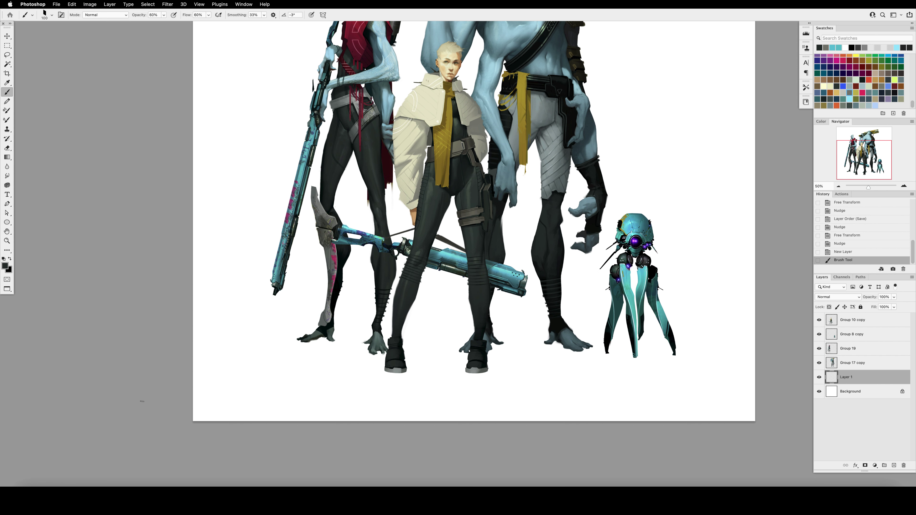
pyautogui.moveTo(324, 342)
pyautogui.mouseDown()
pyautogui.moveTo(274, 340)
pyautogui.moveTo(494, 347)
pyautogui.moveTo(475, 351)
pyautogui.moveTo(437, 347)
pyautogui.moveTo(522, 340)
pyautogui.moveTo(484, 346)
pyautogui.moveTo(738, 364)
pyautogui.mouseUp()
# Step: At 20% opacity and 50% flow, fill shadow gaps and add a cast shadow under the woman's boots
pyautogui.press('2')
pyautogui.moveTo(564, 348); pyautogui.dragTo(635, 350)
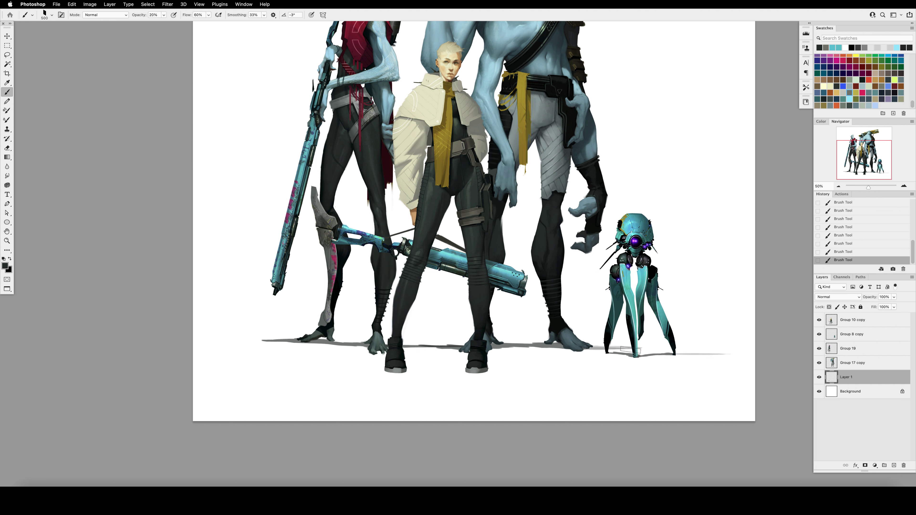
pyautogui.moveTo(536, 342); pyautogui.dragTo(534, 345)
pyautogui.press(']')
pyautogui.press(']')
pyautogui.hotkey('shift', '5')
pyautogui.moveTo(411, 368)
pyautogui.mouseDown()
pyautogui.moveTo(526, 367)
pyautogui.moveTo(355, 369)
pyautogui.moveTo(393, 366)
pyautogui.mouseUp()
# Step: Set the shadow layer's opacity to 40%
pyautogui.press('v')
pyautogui.press('super+minus')
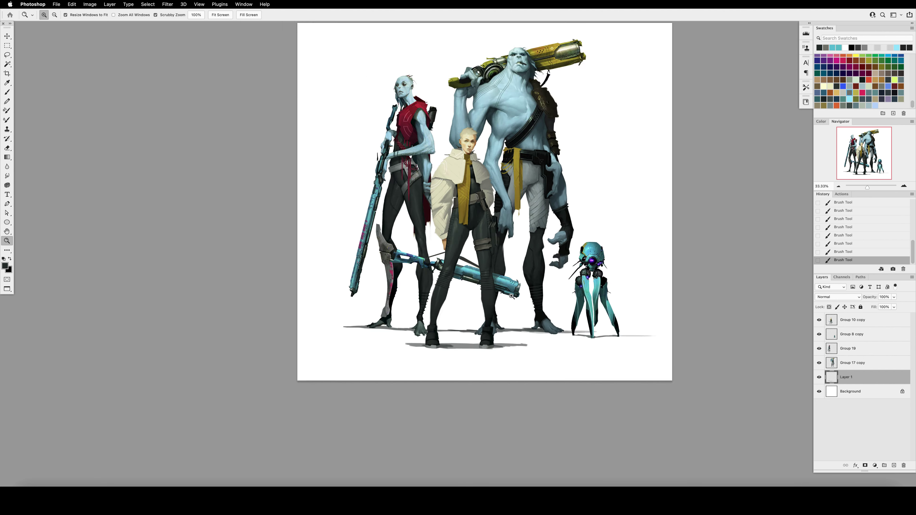
pyautogui.scroll(2, 530, 303)
pyautogui.hscroll(2, 530, 303)
pyautogui.press('4')
# Step: Apply Motion Blur to the shadow with a shortened distance
pyautogui.click(171, 5)
pyautogui.moveTo(181, 98)
pyautogui.click(289, 136)
pyautogui.moveTo(160, 187); pyautogui.dragTo(144, 186)
pyautogui.press('Return')
# Step: Clean up the shadow edges with a 700 px eraser and smudging
pyautogui.press('e')
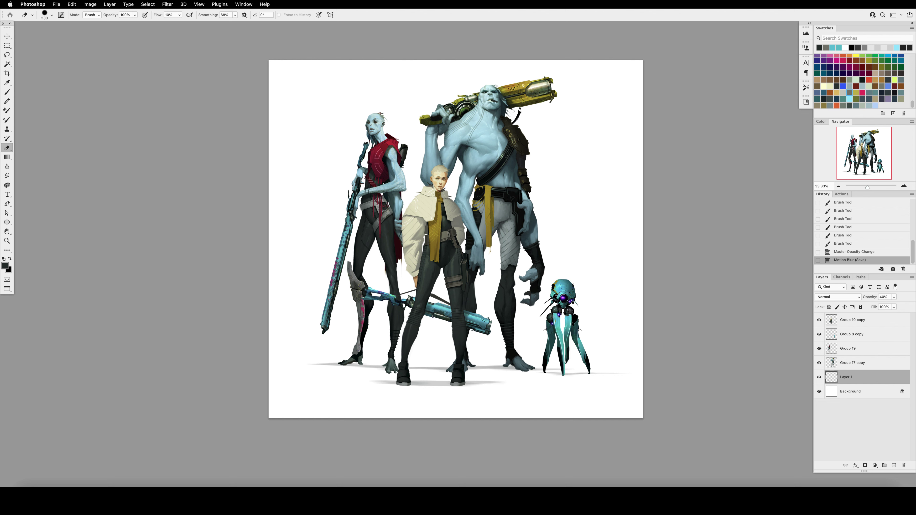
pyautogui.press(']')
pyautogui.press(']')
pyautogui.press(']')
pyautogui.moveTo(498, 386)
pyautogui.mouseDown()
pyautogui.moveTo(356, 377)
pyautogui.moveTo(343, 355)
pyautogui.moveTo(571, 375)
pyautogui.moveTo(393, 391)
pyautogui.moveTo(451, 375)
pyautogui.moveTo(334, 373)
pyautogui.moveTo(425, 394)
pyautogui.moveTo(537, 392)
pyautogui.moveTo(499, 362)
pyautogui.moveTo(520, 356)
pyautogui.mouseUp()
pyautogui.press('r')
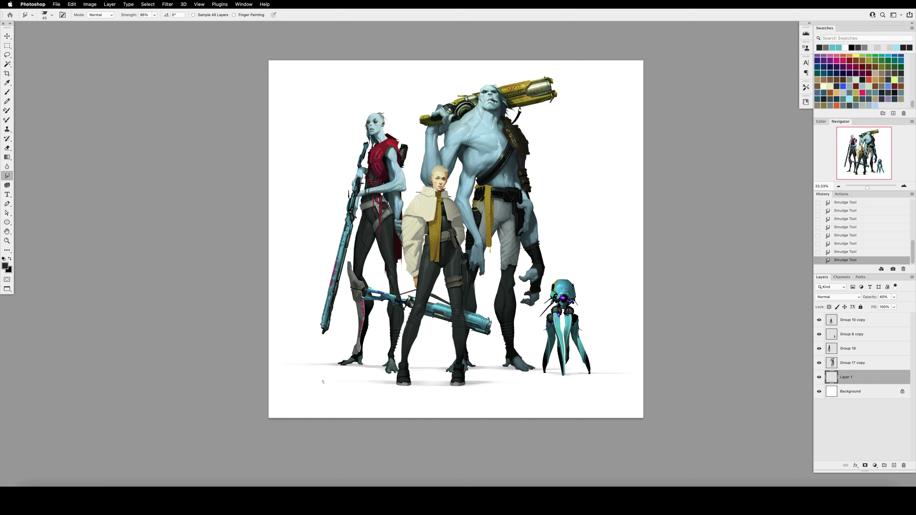
pyautogui.press('e')
pyautogui.moveTo(428, 366); pyautogui.dragTo(381, 367)
pyautogui.click(381, 368)
# Step: Group the layers from Group 8 copy to Group 17 copy and add a layer mask
pyautogui.click(853, 339)
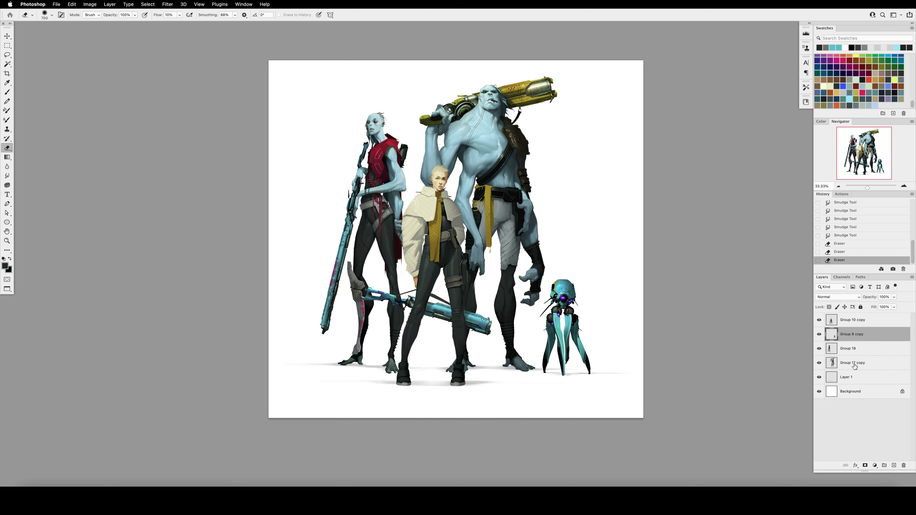
pyautogui.keyDown('shift'); pyautogui.click(856, 363); pyautogui.keyUp('shift')
pyautogui.press('super+g')
pyautogui.click(865, 465)
# Step: Fade the rear figures' lower legs on the mask with a 1300 px brush
pyautogui.press('b')
pyautogui.click(60, 14)
pyautogui.click(25, 350)
pyautogui.click(504, 351)
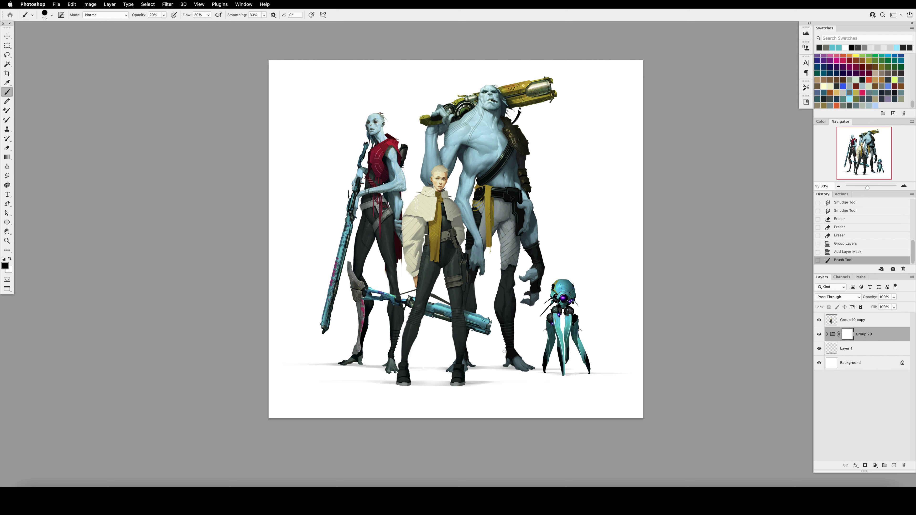
pyautogui.press(']')
pyautogui.press(']')
pyautogui.press(']')
pyautogui.press(']')
pyautogui.press(']')
pyautogui.press(']')
pyautogui.press(']')
pyautogui.moveTo(408, 238)
pyautogui.mouseDown()
pyautogui.moveTo(379, 289)
pyautogui.moveTo(389, 325)
pyautogui.mouseUp()
pyautogui.moveTo(379, 260); pyautogui.dragTo(393, 343)
pyautogui.moveTo(395, 231)
pyautogui.mouseDown()
pyautogui.moveTo(392, 293)
pyautogui.moveTo(386, 231)
pyautogui.mouseUp()
pyautogui.moveTo(408, 209); pyautogui.dragTo(403, 292)
pyautogui.moveTo(414, 260)
pyautogui.mouseDown()
pyautogui.moveTo(432, 233)
pyautogui.moveTo(465, 366)
pyautogui.mouseUp()
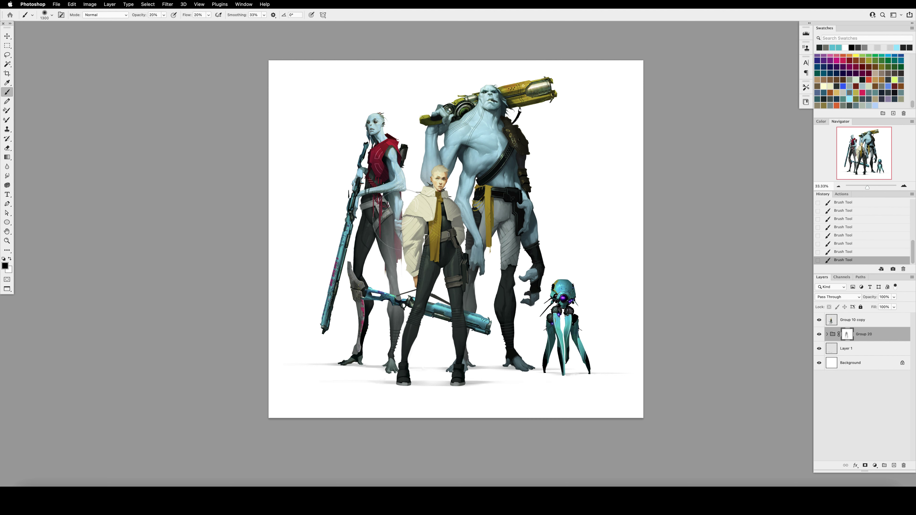
pyautogui.moveTo(390, 231); pyautogui.dragTo(363, 289)
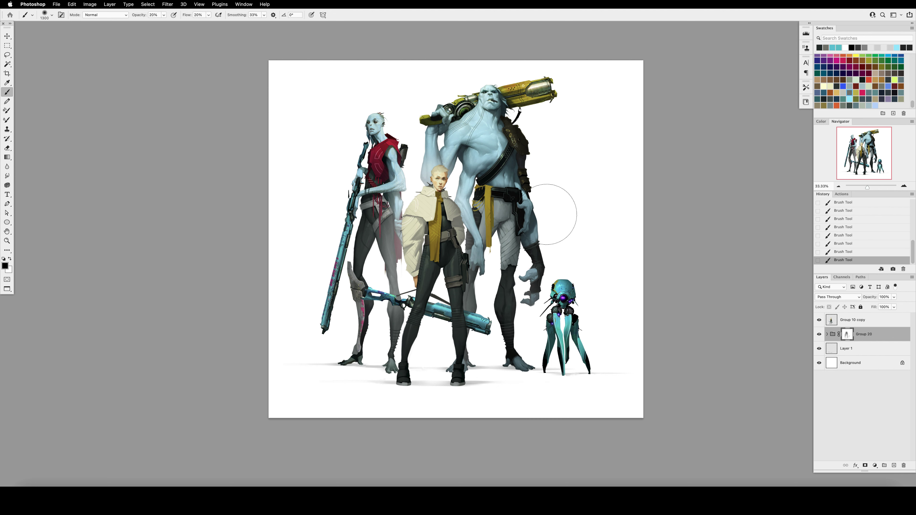
# Step: Try a 1900 px, 50% stroke over the robot, then undo and refill the mask white
pyautogui.press('5')
pyautogui.hotkey('shift', '5')
pyautogui.press(']')
pyautogui.press(']')
pyautogui.press(']')
pyautogui.press(']')
pyautogui.press(']')
pyautogui.press(']')
pyautogui.moveTo(556, 327); pyautogui.dragTo(661, 328)
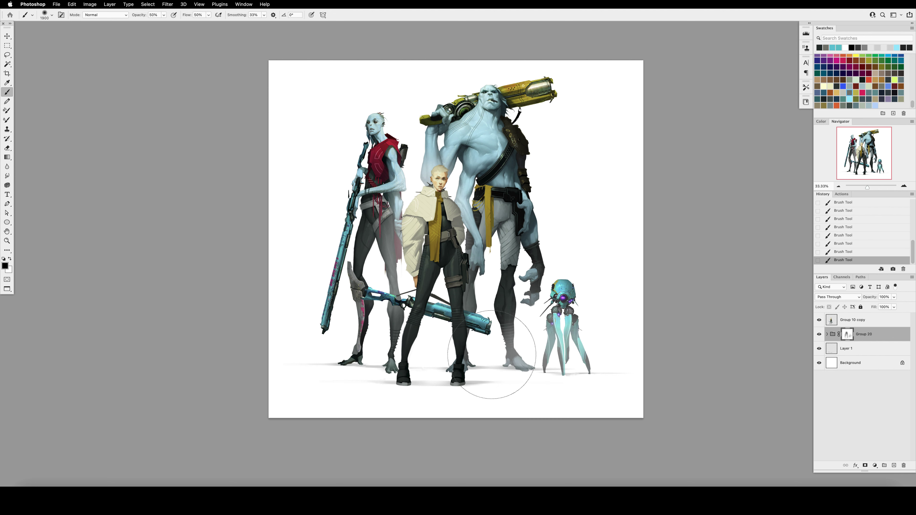
pyautogui.press('super+z')
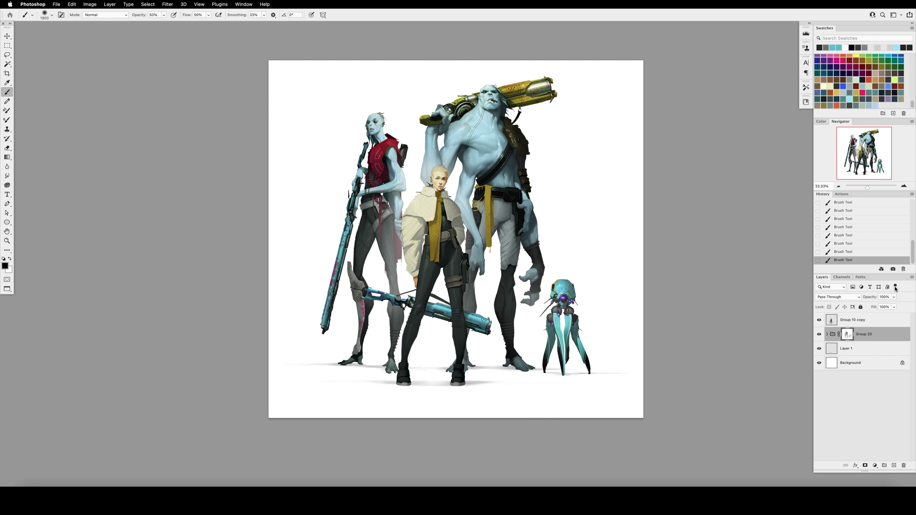
pyautogui.press('super+BackSpace')
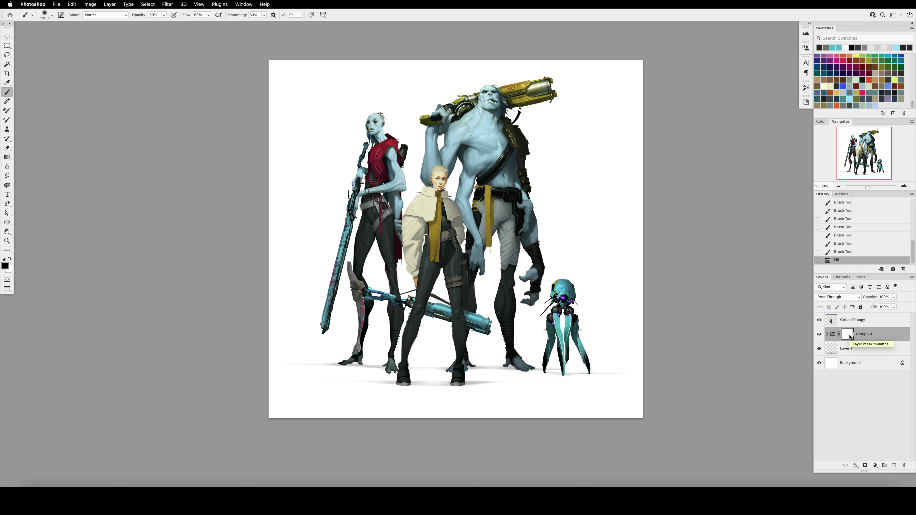
# Step: Lasso the shadow area around the figures' feet and cut it
pyautogui.press('l')
pyautogui.moveTo(411, 381)
pyautogui.mouseDown()
pyautogui.moveTo(528, 382)
pyautogui.moveTo(276, 358)
pyautogui.moveTo(377, 377)
pyautogui.mouseUp()
pyautogui.press('super+x')
# Step: Paste the cut shadow back in place inside Group 20 at 50% opacity
pyautogui.click(827, 334)
pyautogui.click(864, 377)
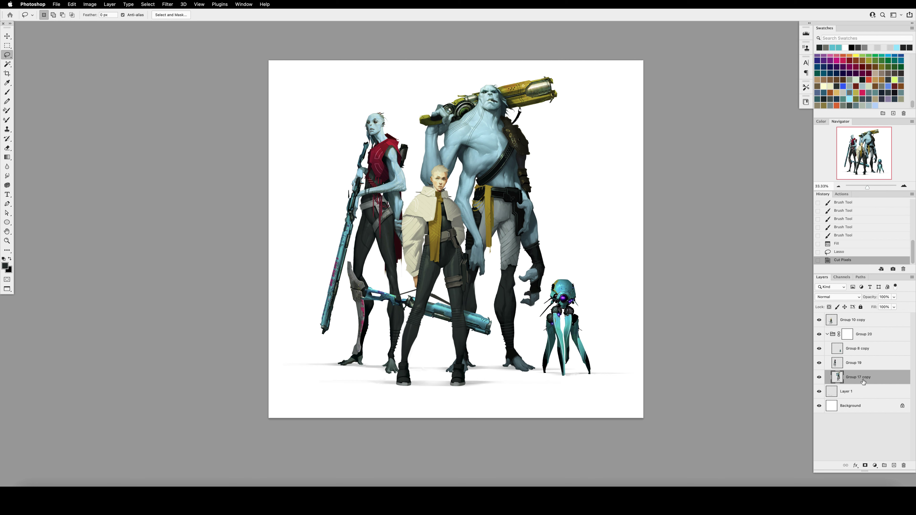
pyautogui.click(833, 395)
pyautogui.click(839, 252)
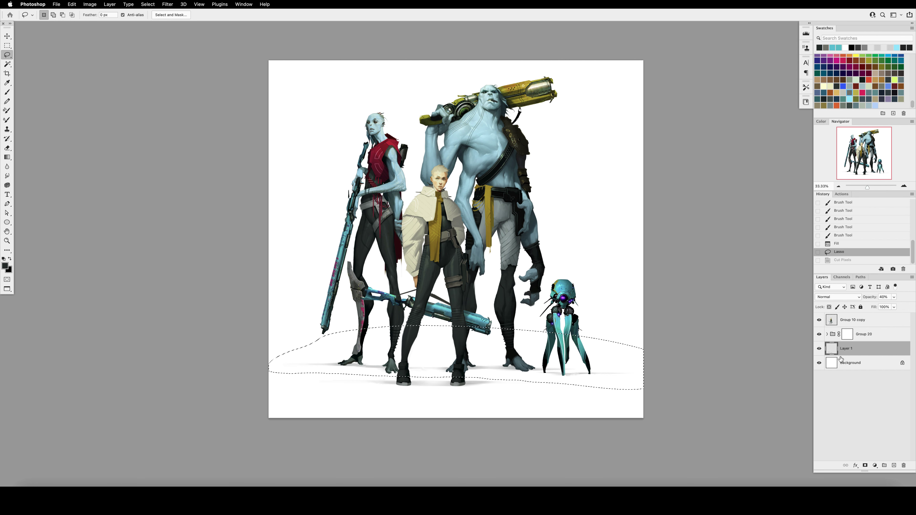
pyautogui.click(843, 260)
pyautogui.click(868, 392)
pyautogui.press('v')
pyautogui.press('super+shift+v')
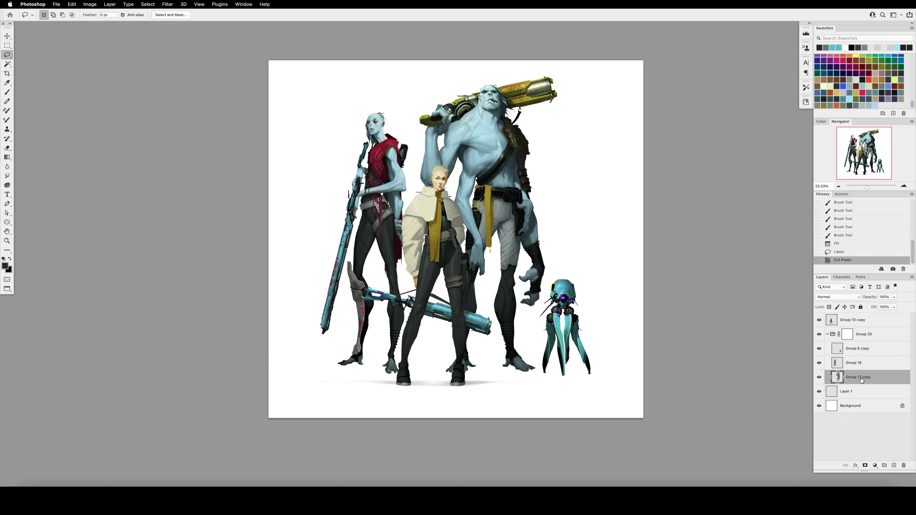
pyautogui.moveTo(860, 381); pyautogui.dragTo(855, 391)
pyautogui.press('5')
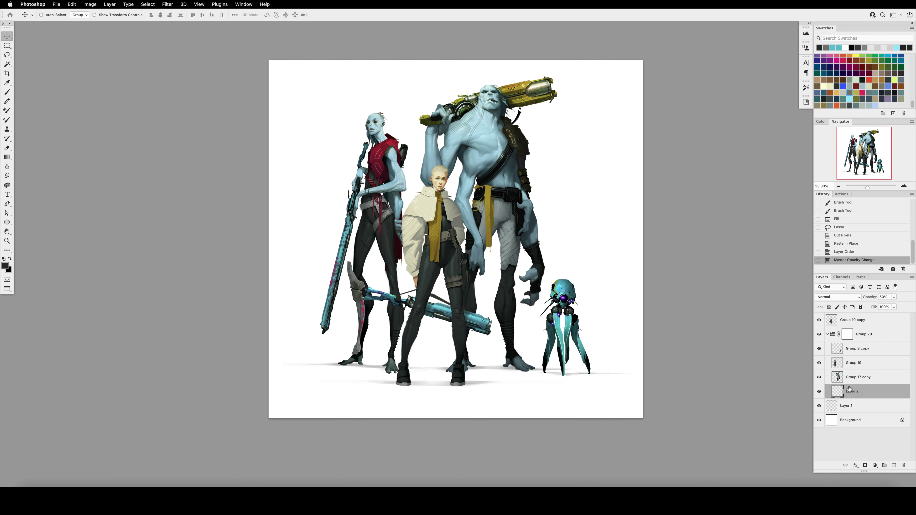
# Step: Fade the rear figures' lower legs, ground shadows and small robot's legs on Group 20's mask
pyautogui.click(847, 335)
pyautogui.press('g')
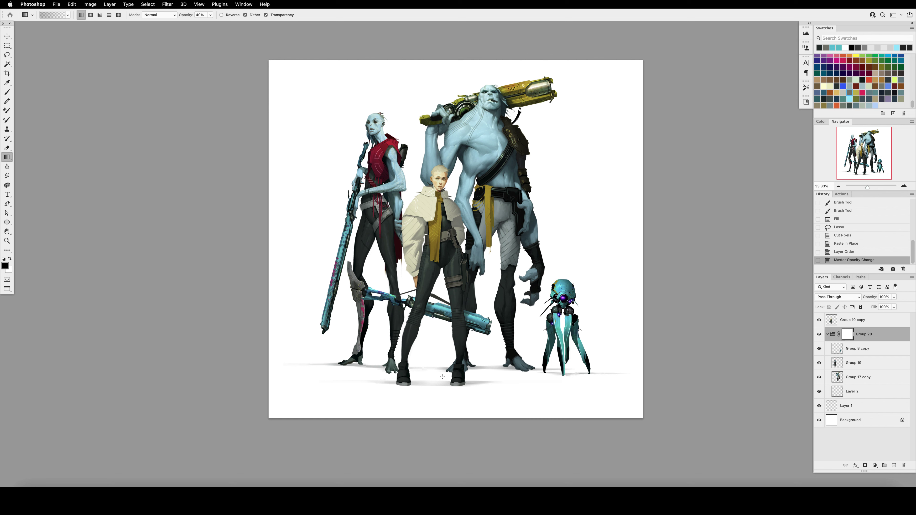
pyautogui.moveTo(443, 364); pyautogui.dragTo(445, 206)
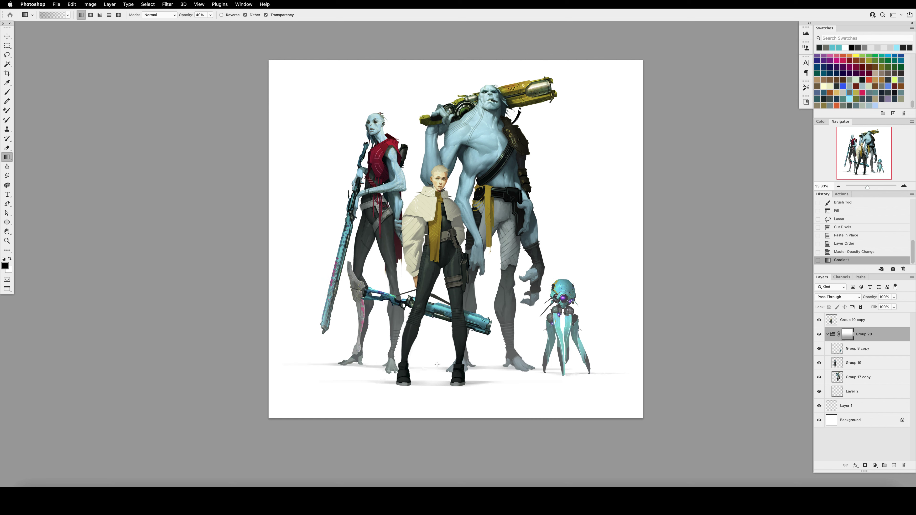
pyautogui.moveTo(437, 366); pyautogui.dragTo(440, 337)
pyautogui.moveTo(603, 374); pyautogui.dragTo(503, 288)
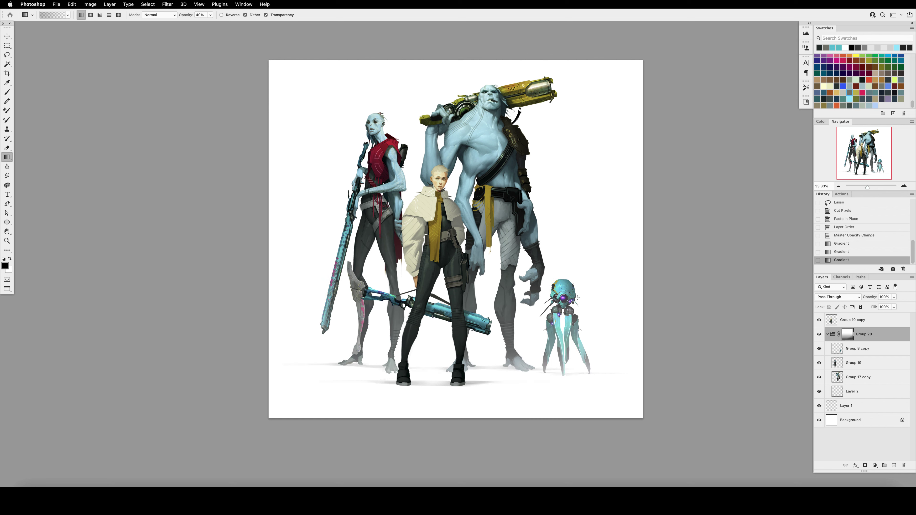
pyautogui.press('x')
pyautogui.click(90, 15)
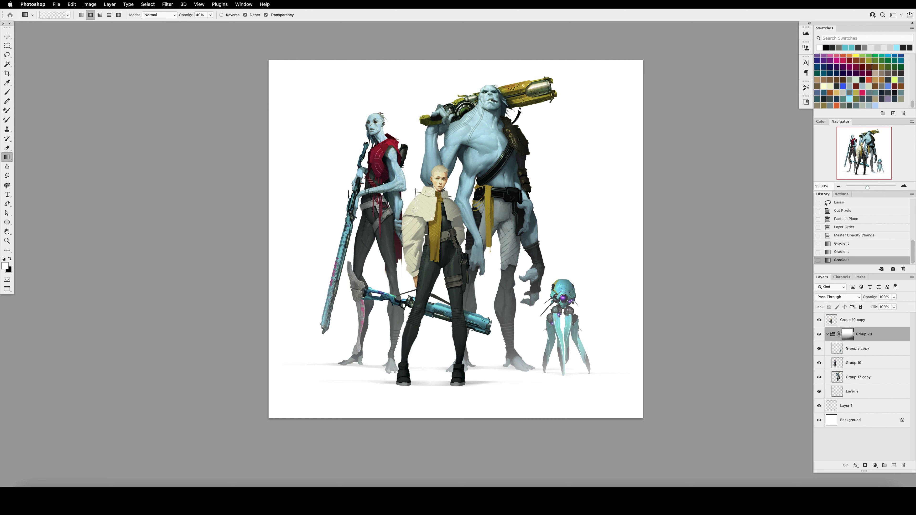
pyautogui.moveTo(415, 236); pyautogui.dragTo(414, 237)
# Step: Fade around the figures' upper bodies, then lighten the left figure at 20% gradient strength
pyautogui.press('x')
pyautogui.moveTo(465, 173); pyautogui.dragTo(513, 128)
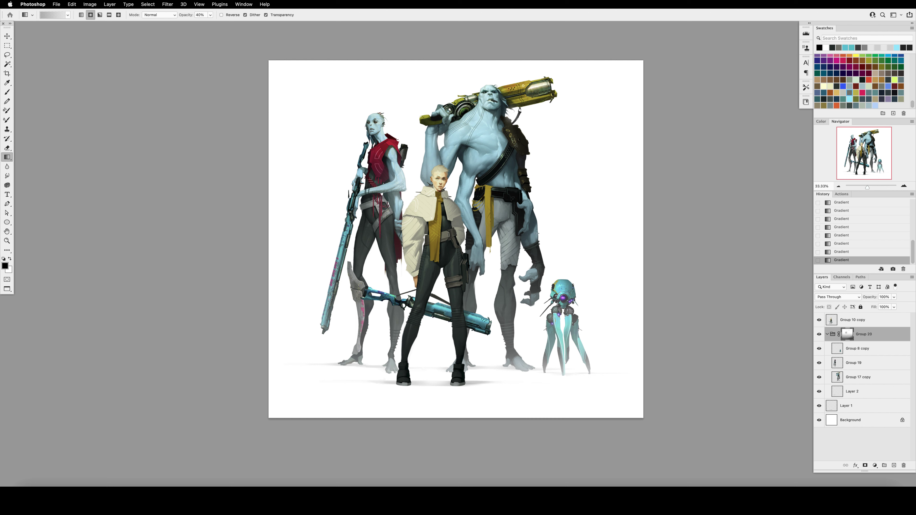
pyautogui.moveTo(485, 238); pyautogui.dragTo(490, 254)
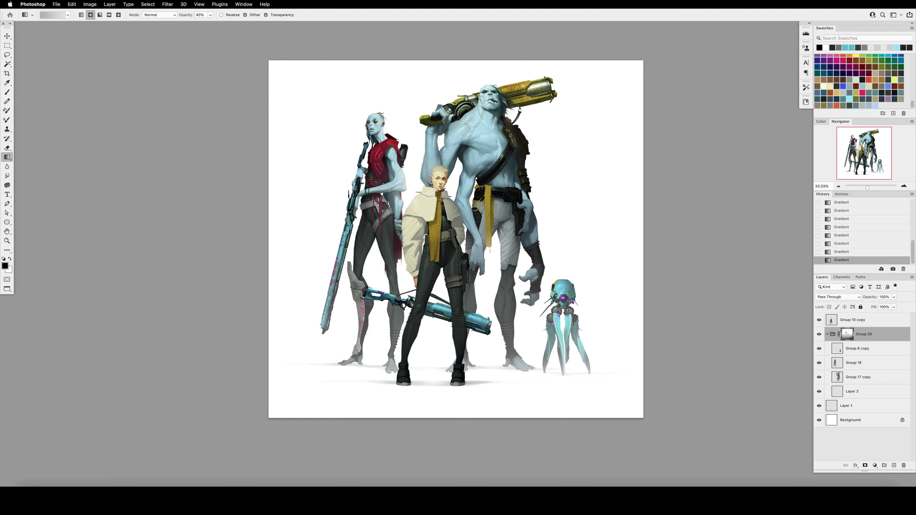
pyautogui.press('2')
pyautogui.moveTo(375, 202); pyautogui.dragTo(390, 311)
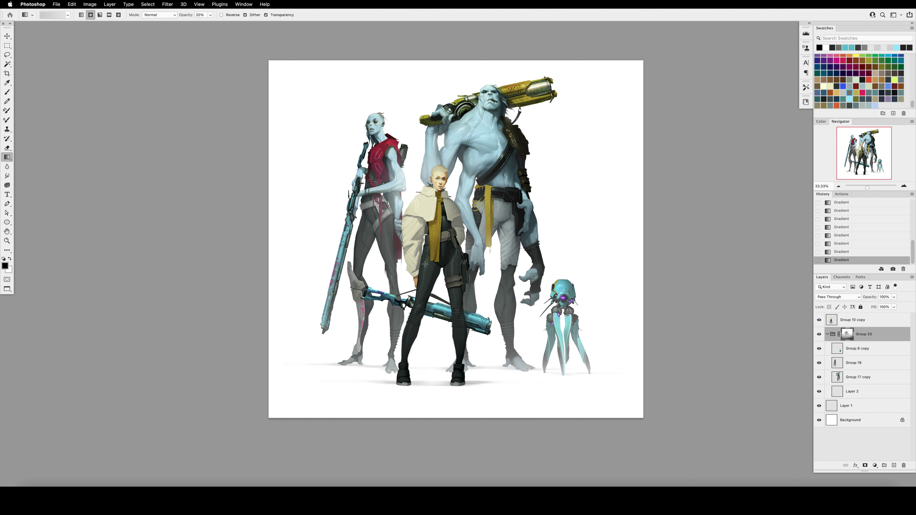
# Step: Flip the canvas horizontally and add further fades over the robot's legs
pyautogui.hotkey('ctrl', 'shift', 'h')
pyautogui.moveTo(426, 262); pyautogui.dragTo(415, 325)
pyautogui.press('x')
pyautogui.moveTo(332, 321); pyautogui.dragTo(334, 373)
# Step: Darken the mask around the robot and hand, undoing the giant's-arm gradient
pyautogui.moveTo(377, 278); pyautogui.dragTo(345, 359)
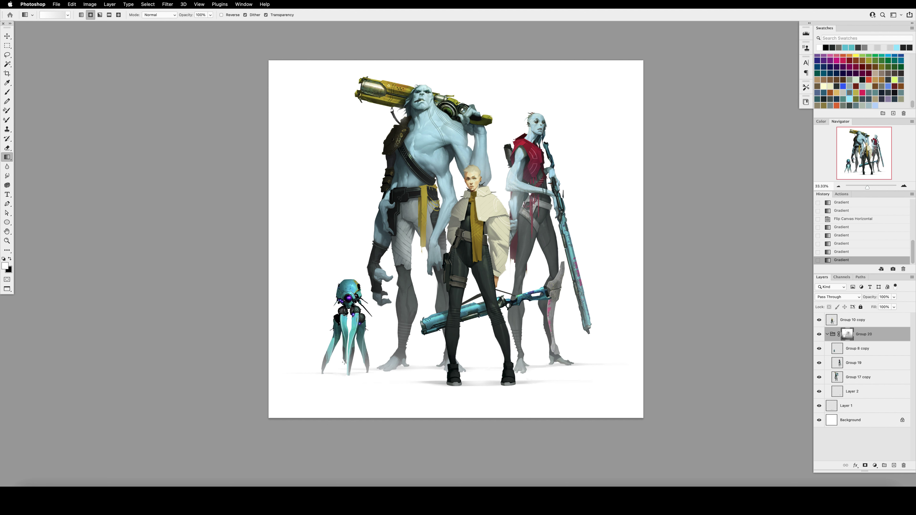
pyautogui.moveTo(446, 167)
pyautogui.mouseDown()
pyautogui.moveTo(441, 211)
pyautogui.moveTo(435, 180)
pyautogui.mouseUp()
pyautogui.press('super+z')
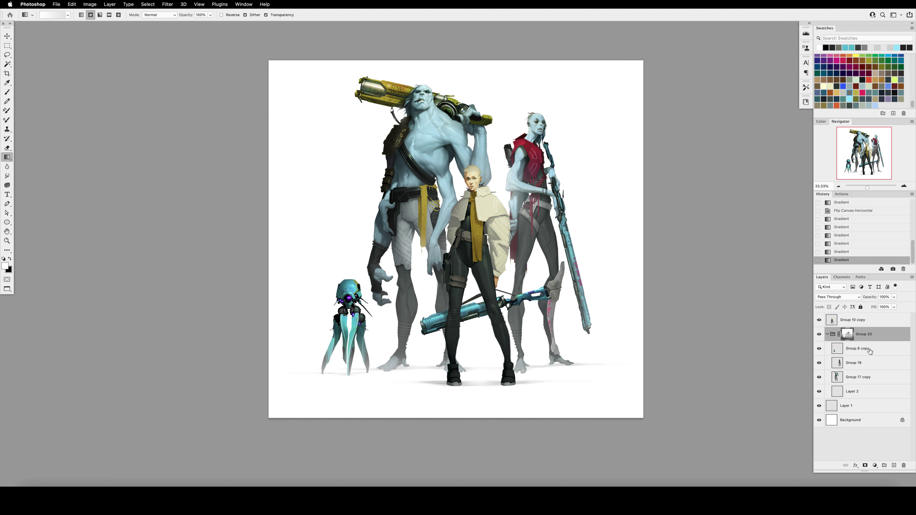
# Step: Add a tan-filled Overlay layer on top, hidden by a black-filled mask
pyautogui.click(878, 325)
pyautogui.press('x')
pyautogui.click(894, 466)
pyautogui.click(880, 94)
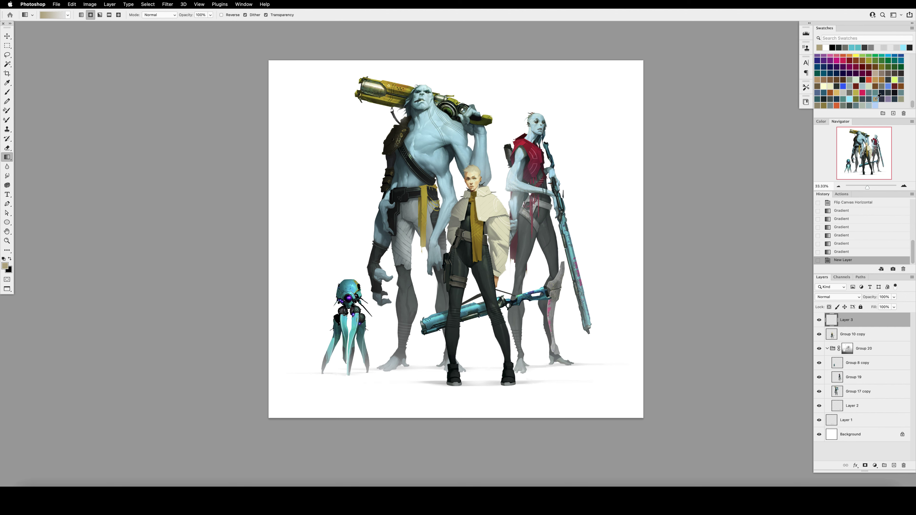
pyautogui.hotkey('alt', 'BackSpace')
pyautogui.click(838, 297)
pyautogui.click(837, 392)
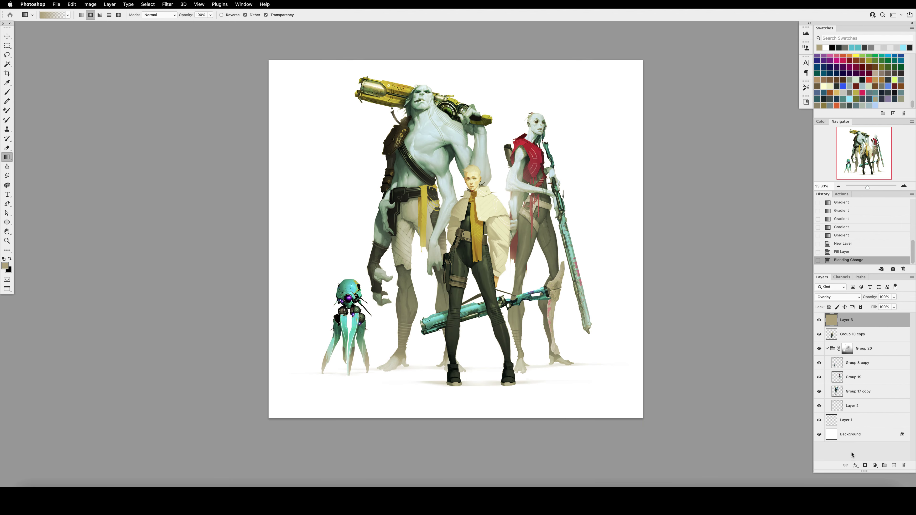
pyautogui.click(865, 466)
pyautogui.press('super+BackSpace')
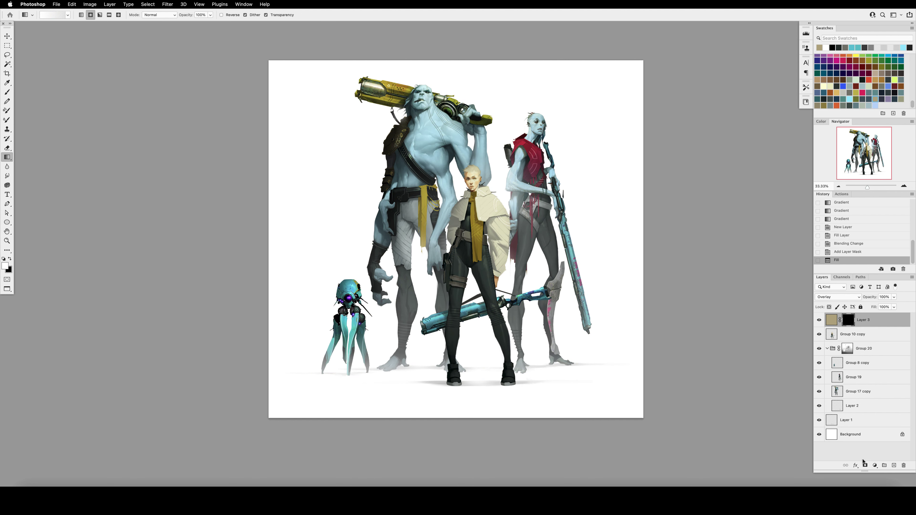
# Step: Add a new layer above the Background and marquee a wide band across the upper middle
pyautogui.click(858, 434)
pyautogui.click(894, 466)
pyautogui.press('m')
pyautogui.moveTo(268, 127); pyautogui.dragTo(640, 225)
# Step: Fill the band selection with gray, deselect, and set Layer 4 to 20% opacity
pyautogui.click(5, 266)
pyautogui.click(203, 99)
pyautogui.click(355, 62)
pyautogui.press('v')
pyautogui.hotkey('alt', 'BackSpace')
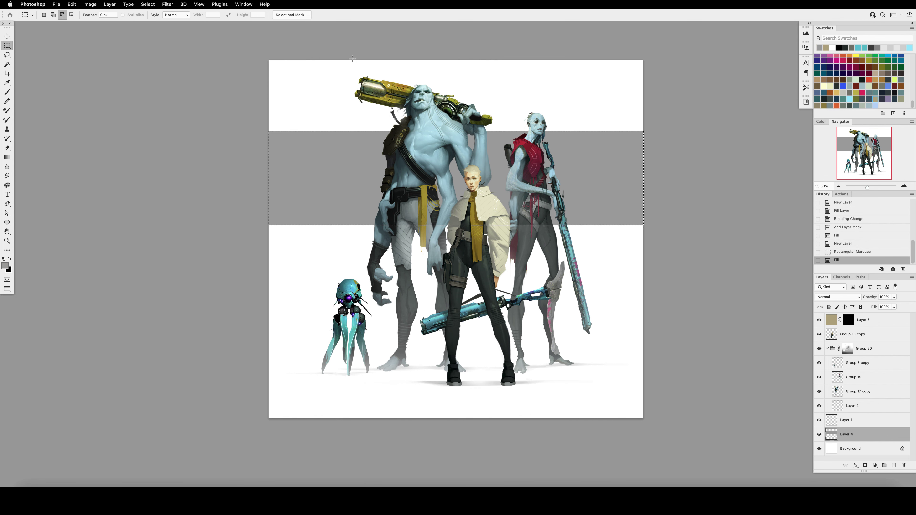
pyautogui.press('super+d')
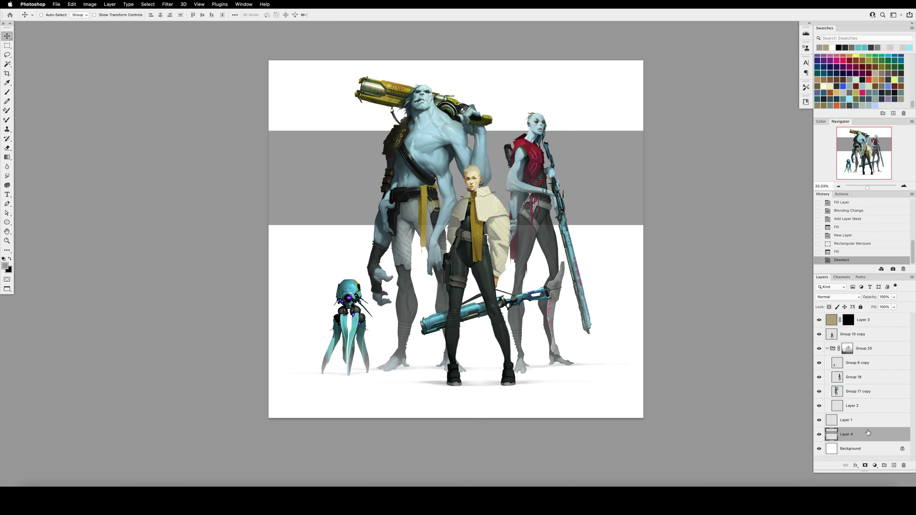
pyautogui.press('2')
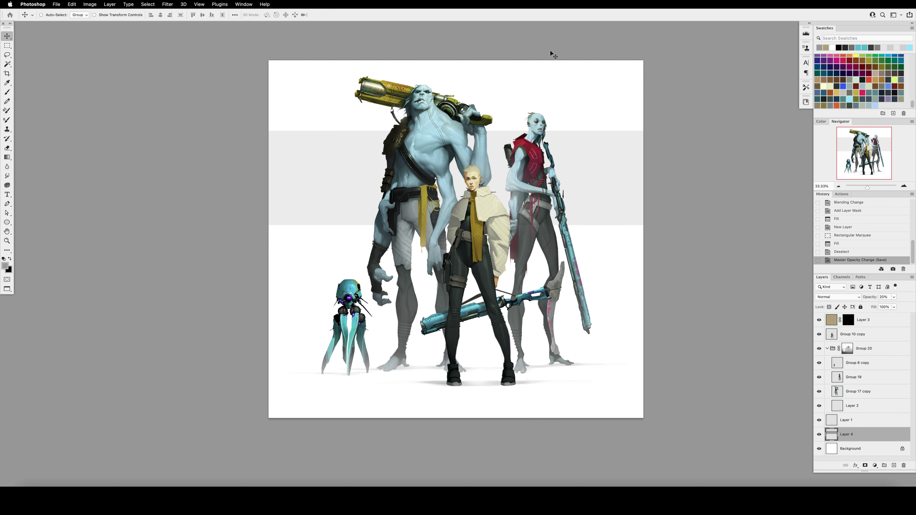
# Step: Fade the red figure's torso and other background figures on Group 20's mask at 30%
pyautogui.click(846, 351)
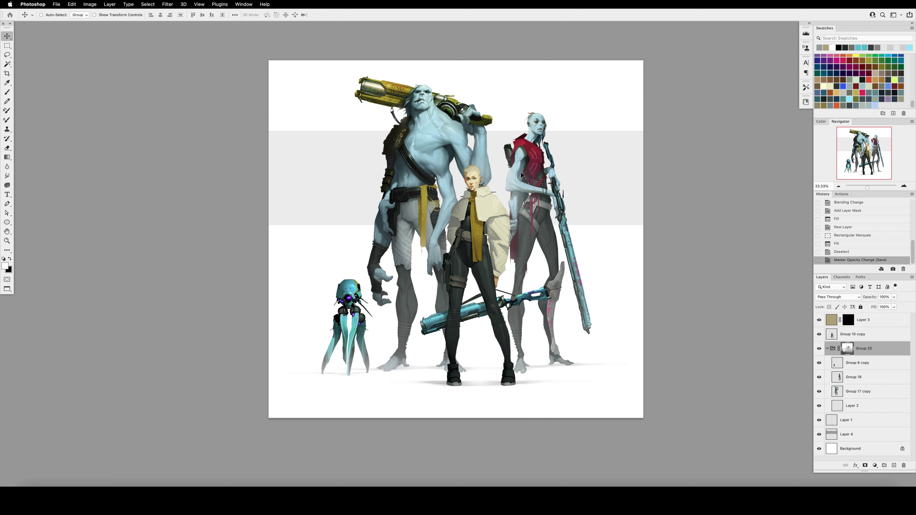
pyautogui.press('g')
pyautogui.moveTo(525, 176); pyautogui.dragTo(526, 231)
pyautogui.moveTo(527, 269); pyautogui.dragTo(528, 248)
pyautogui.moveTo(530, 202); pyautogui.dragTo(528, 259)
pyautogui.press('3')
pyautogui.moveTo(515, 217); pyautogui.dragTo(517, 238)
pyautogui.moveTo(516, 238); pyautogui.dragTo(514, 217)
pyautogui.moveTo(438, 224); pyautogui.dragTo(430, 253)
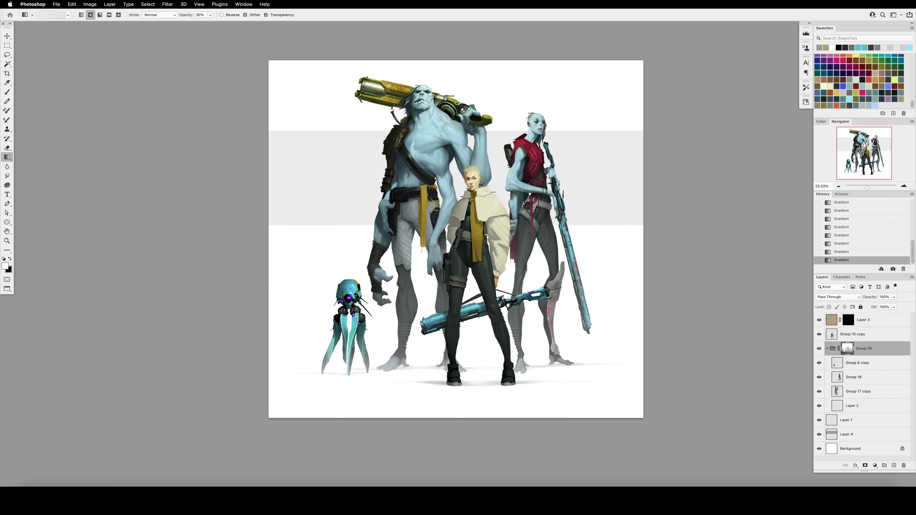
# Step: Paint white on Layer 3's mask with an 800–900 px soft brush at 30–100% strength and 30% flow
pyautogui.click(848, 322)
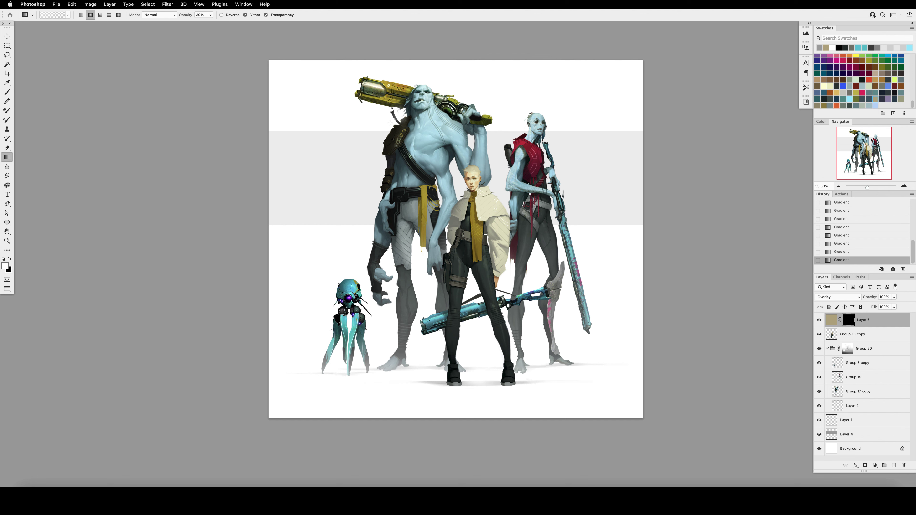
pyautogui.press('b')
pyautogui.moveTo(375, 144)
pyautogui.mouseDown()
pyautogui.moveTo(402, 103)
pyautogui.moveTo(449, 146)
pyautogui.moveTo(458, 131)
pyautogui.moveTo(430, 73)
pyautogui.moveTo(495, 91)
pyautogui.moveTo(526, 118)
pyautogui.mouseUp()
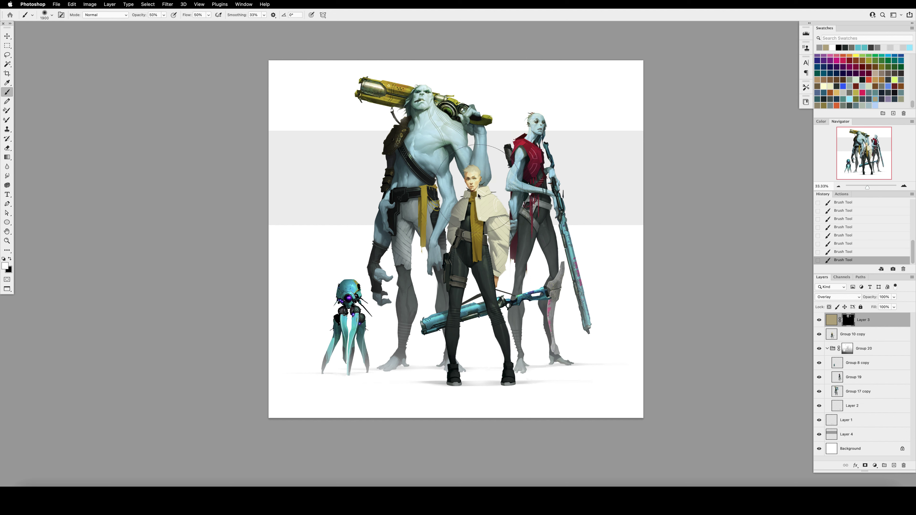
pyautogui.press('3')
pyautogui.hotkey('shift', '3')
pyautogui.press('0')
pyautogui.press('[')
pyautogui.press('[')
pyautogui.press('[')
pyautogui.press('[')
pyautogui.press('[')
pyautogui.press('[')
pyautogui.press('[')
pyautogui.press('[')
pyautogui.press('[')
pyautogui.press('[')
pyautogui.press('[')
pyautogui.press('[')
pyautogui.press('3')
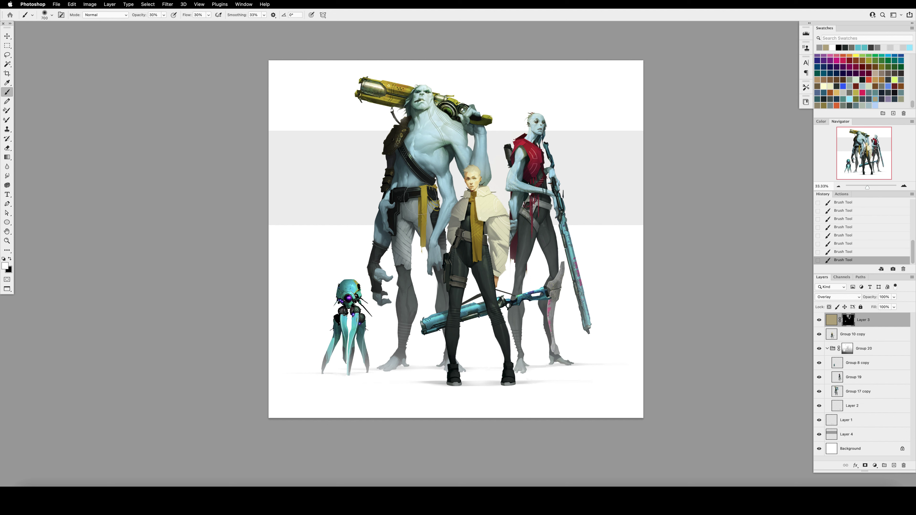
pyautogui.press('0')
pyautogui.press(']')
pyautogui.press('3')
# Step: Reduce the overlay's saturation by 20, zoom to 50%, and flip the canvas back
pyautogui.press('super+u')
pyautogui.moveTo(691, 192); pyautogui.dragTo(684, 196)
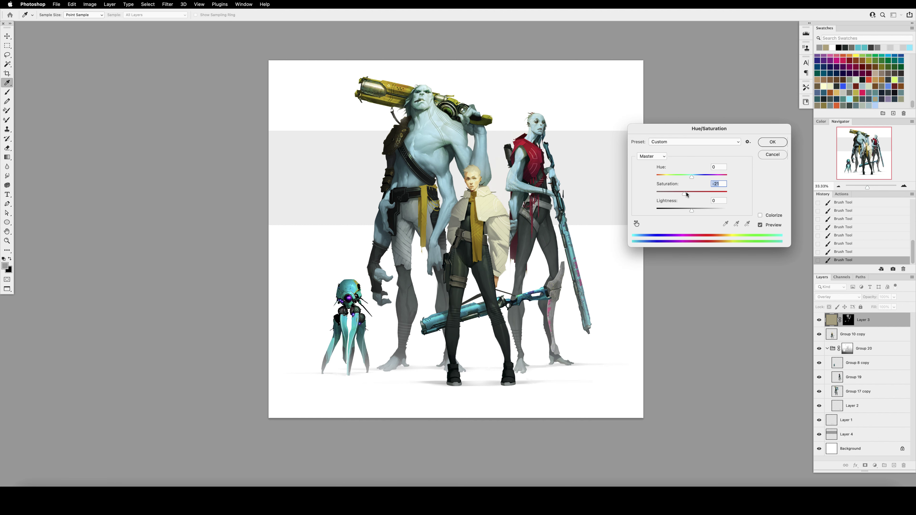
pyautogui.press('Return')
pyautogui.press('z')
pyautogui.click(514, 196)
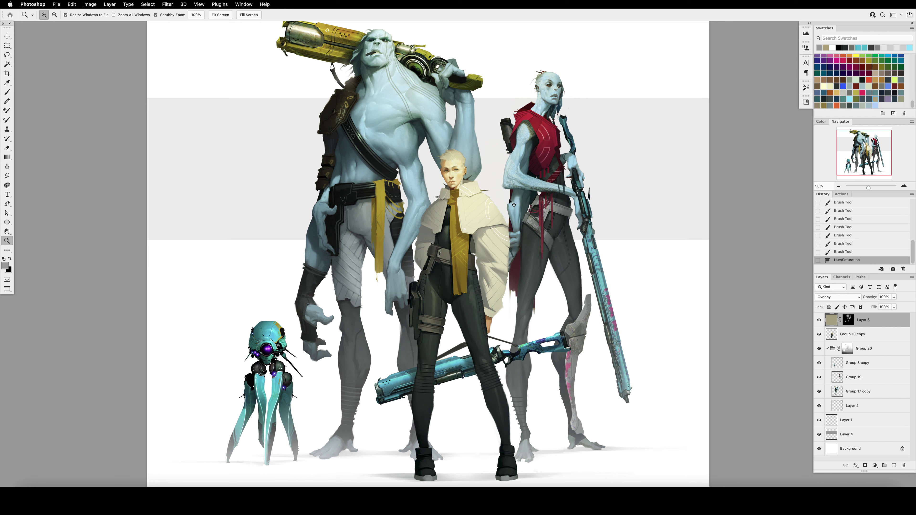
pyautogui.press('h')
# Step: On a new layer, set a pale yellow 100 px round brush at 90% strength and 100% flow
pyautogui.click(893, 465)
pyautogui.click(824, 86)
pyautogui.press('b')
pyautogui.click(51, 15)
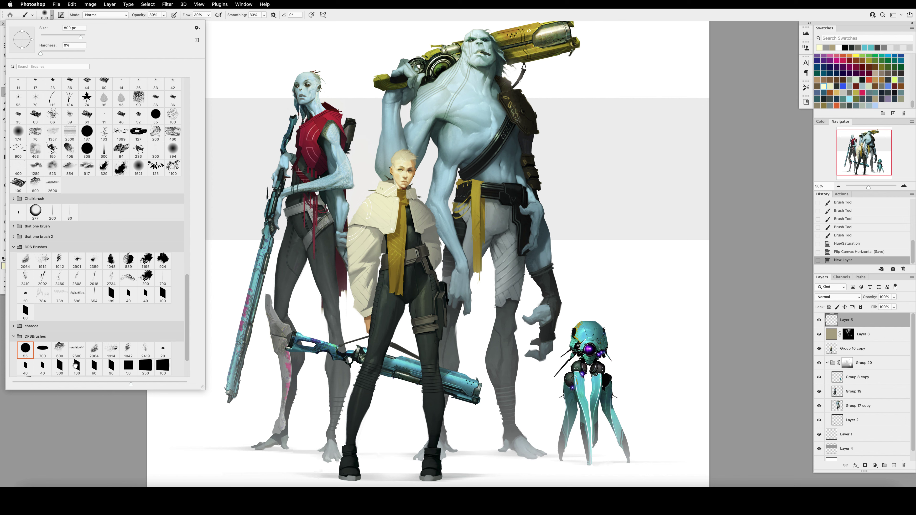
pyautogui.doubleClick(77, 366)
pyautogui.press('9')
pyautogui.click(258, 216)
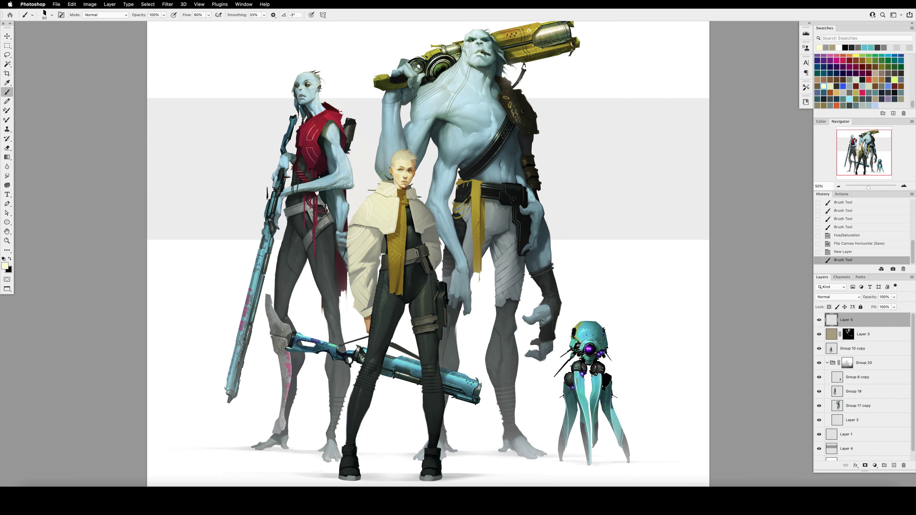
pyautogui.hotkey('shift', '0')
pyautogui.click(4, 266)
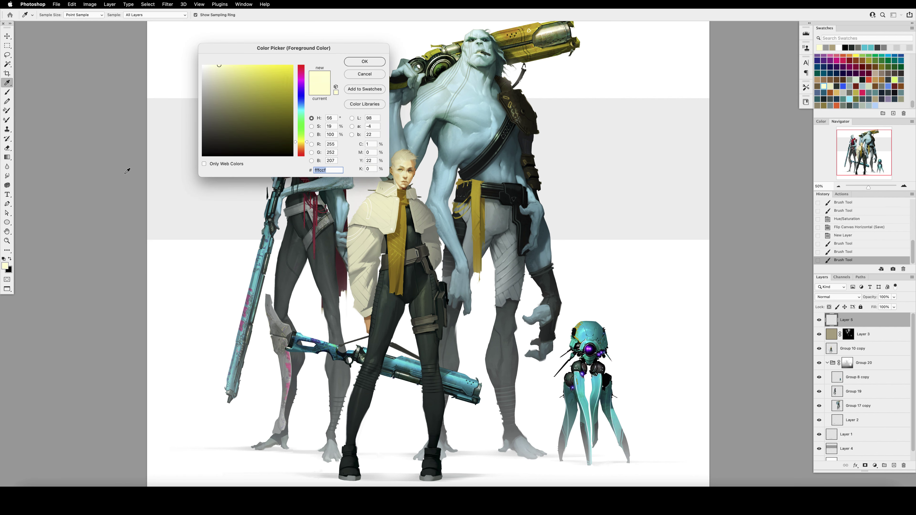
pyautogui.press('Return')
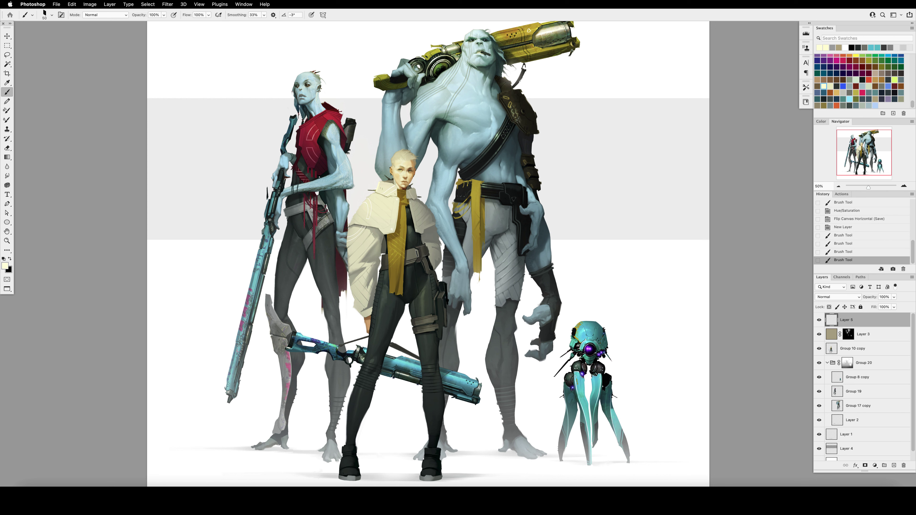
pyautogui.press(']')
# Step: Set the highlight layer to 70% opacity and erase parts of the painted highlights
pyautogui.press('v')
pyautogui.press('7')
pyautogui.press('e')
pyautogui.moveTo(390, 122)
pyautogui.mouseDown()
pyautogui.moveTo(382, 163)
pyautogui.moveTo(395, 200)
pyautogui.mouseUp()
pyautogui.press('z')
pyautogui.scroll(2, 494, 229)
pyautogui.scroll(-4, 515, 231)
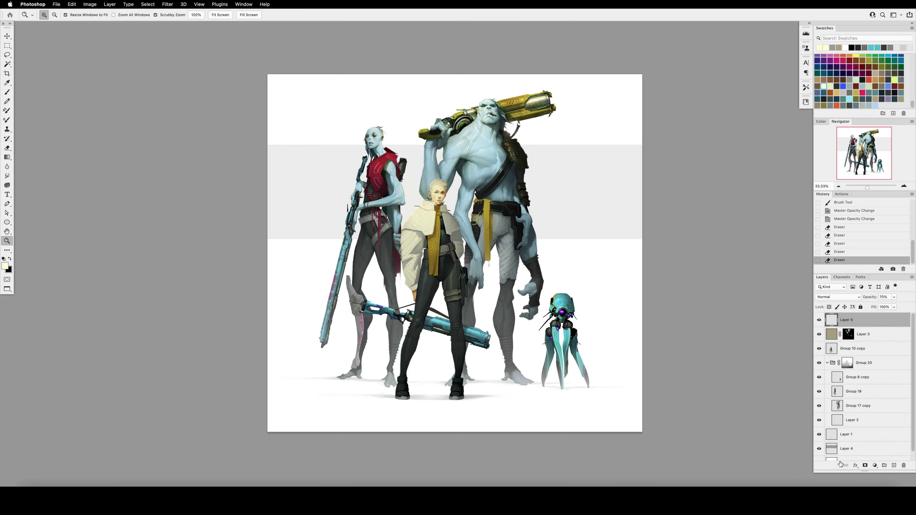
# Step: On the gray band layer, set a 50 px eraser at 90% and smudge the band's lower edge
pyautogui.click(829, 450)
pyautogui.press('e')
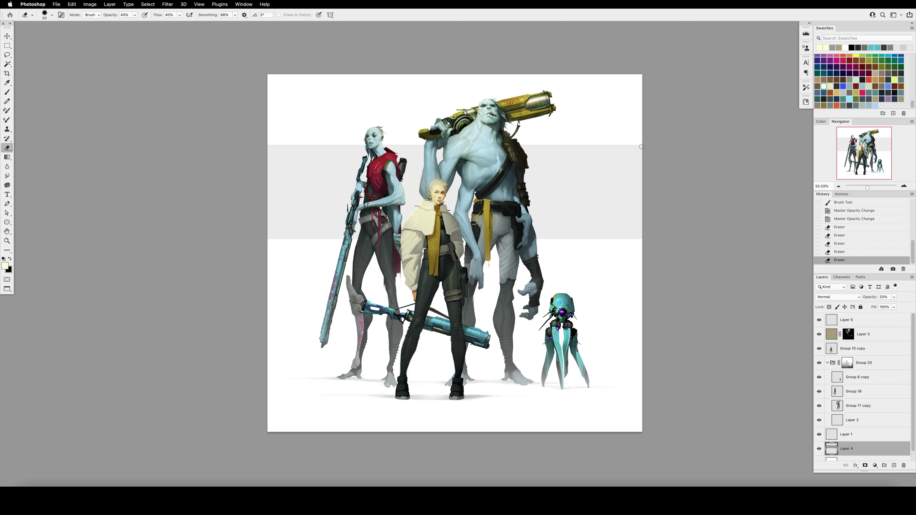
pyautogui.press('[')
pyautogui.press('[')
pyautogui.press('[')
pyautogui.press('[')
pyautogui.press('[')
pyautogui.press('9')
pyautogui.press('r')
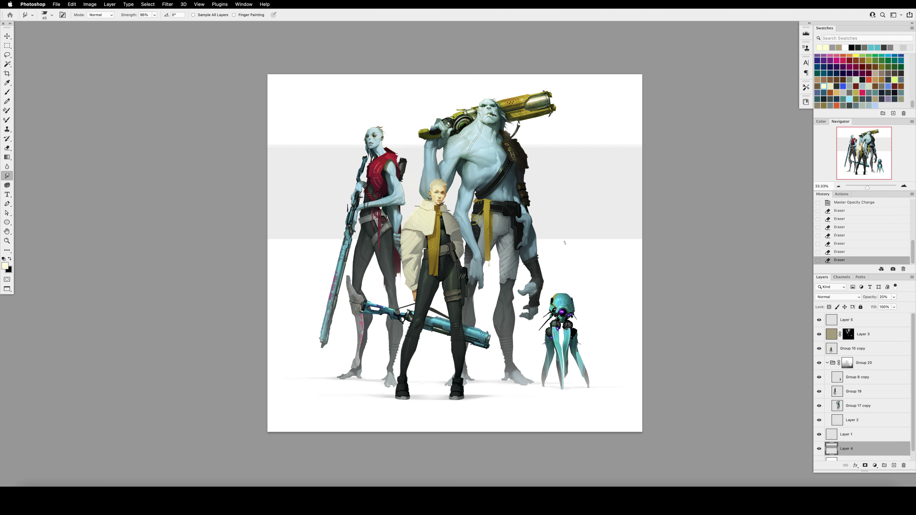
pyautogui.moveTo(570, 238); pyautogui.dragTo(612, 242)
# Step: Save the document and zoom the view in to 50%
pyautogui.press('super+s')
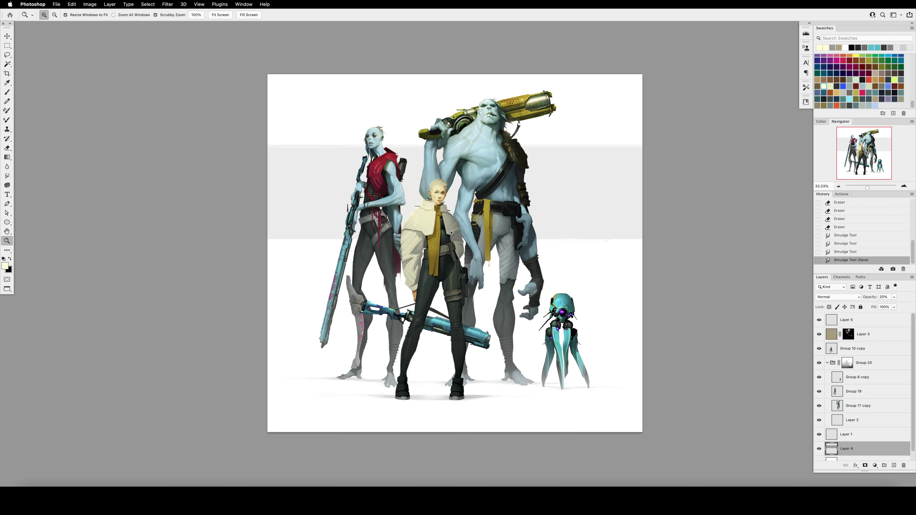
pyautogui.press('z')
pyautogui.press('super+equal')
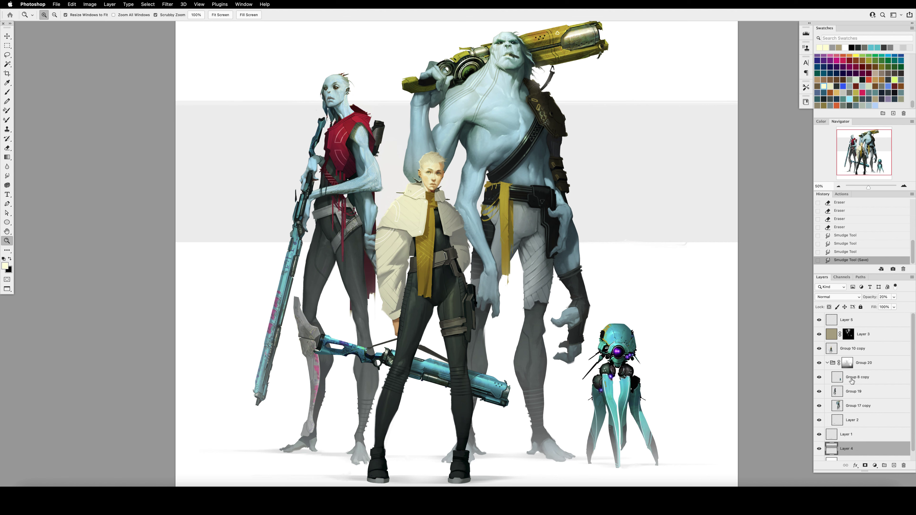
# Step: Toggle the robot group's visibility to compare, then set its opacity to 80%
pyautogui.click(818, 377)
pyautogui.click(819, 377)
pyautogui.click(858, 377)
pyautogui.press('8')
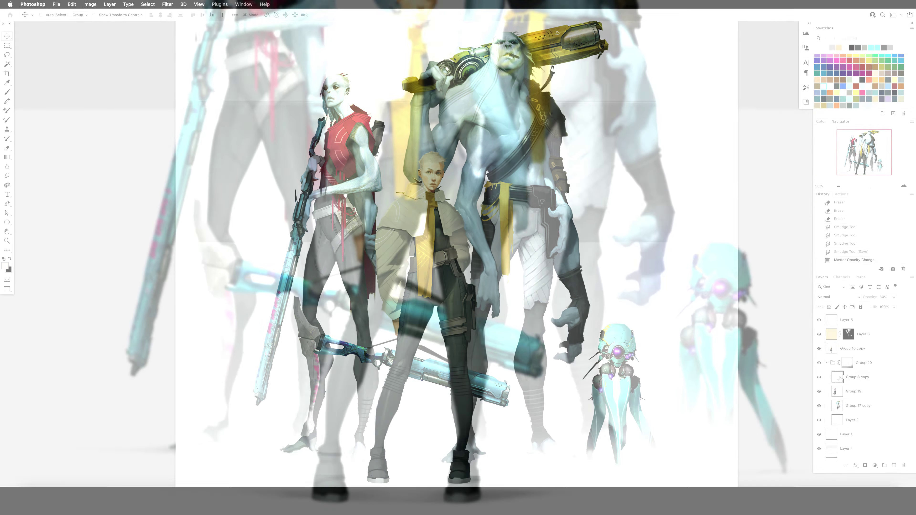